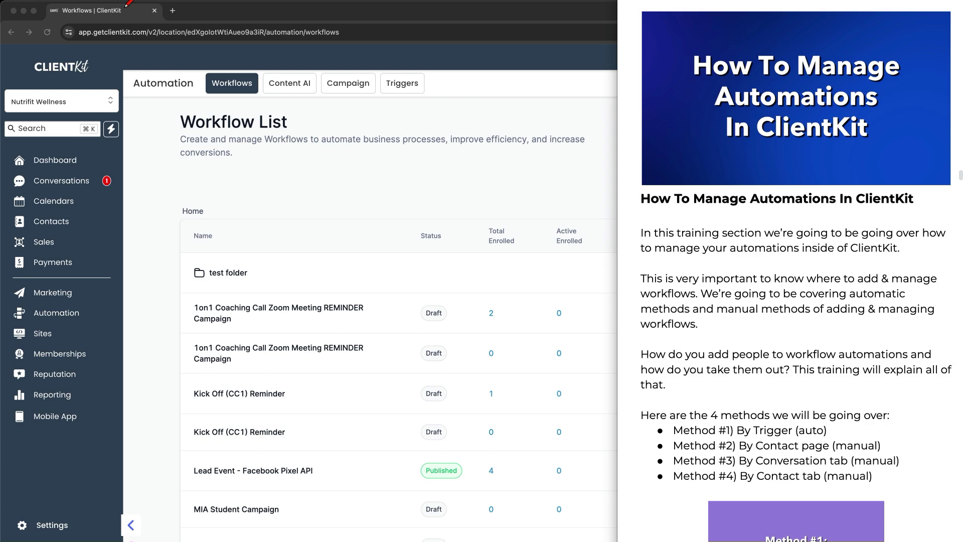
Step: Read the overview of the four workflow enrollment methods in the training guide, down to Method #1
{"action": "left_click_drag", "start_coordinate": [741, 359], "coordinate": [840, 357]}
{"action": "scroll", "coordinate": [812, 334], "scroll_direction": "down", "scroll_amount": 10}
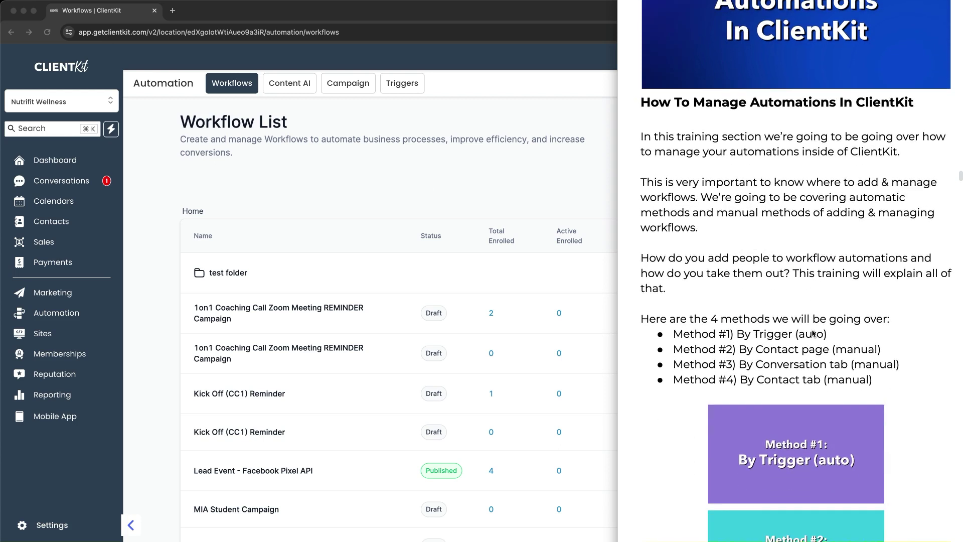
{"action": "scroll", "coordinate": [813, 326], "scroll_direction": "down", "scroll_amount": 10}
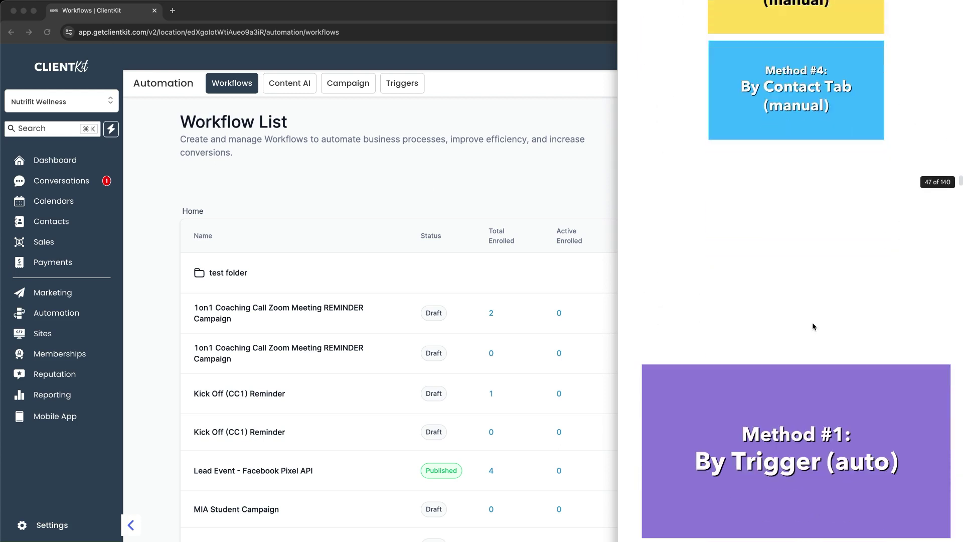
{"action": "scroll", "coordinate": [813, 326], "scroll_direction": "down", "scroll_amount": 3}
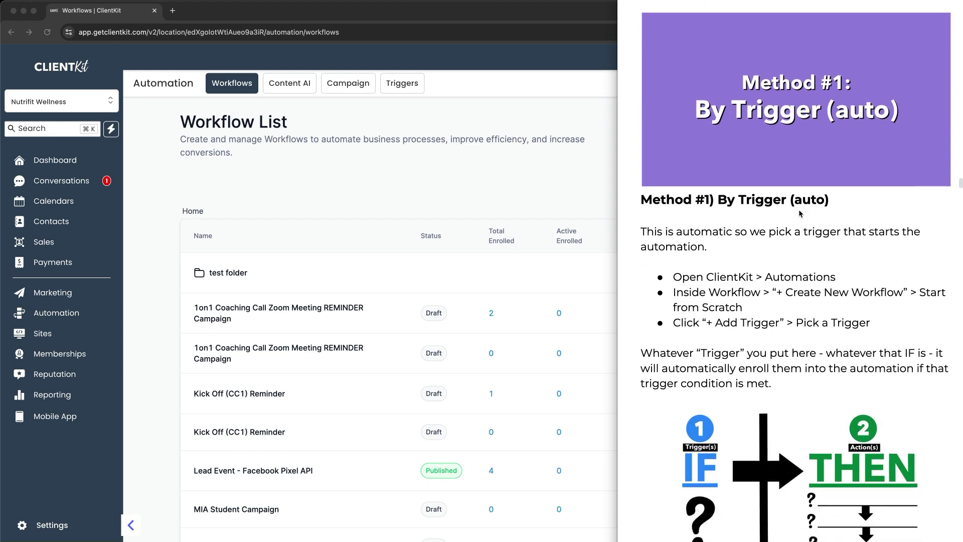
Step: Search the workflow list for "brad" and open the Test Workflow (Training) - Brad Pitt workflow
{"action": "left_click", "coordinate": [451, 167]}
{"action": "left_click", "coordinate": [719, 196]}
{"action": "type", "text": "brad"}
{"action": "left_click", "coordinate": [278, 259]}
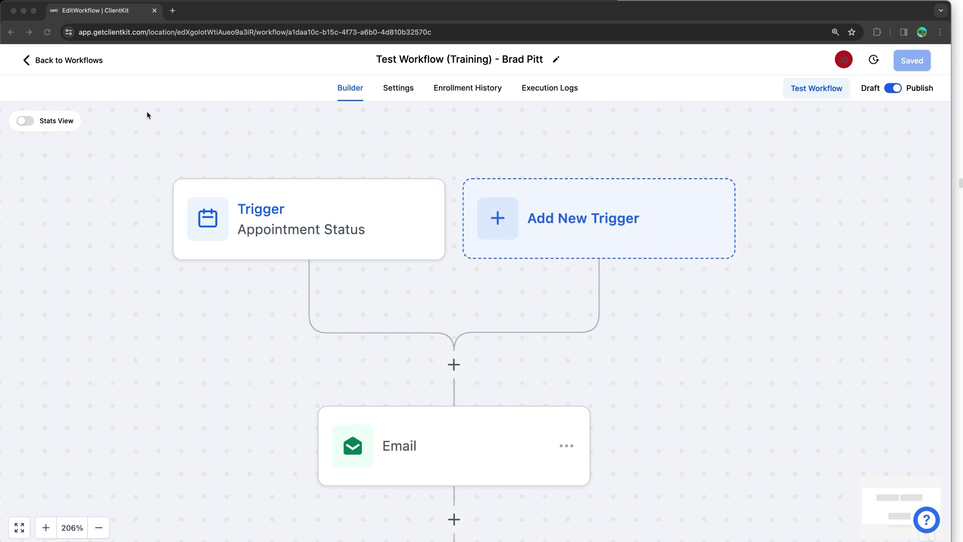
{"action": "mouse_move", "coordinate": [213, 164]}
{"action": "left_mouse_down"}
{"action": "mouse_move", "coordinate": [437, 209]}
{"action": "mouse_move", "coordinate": [172, 248]}
{"action": "mouse_move", "coordinate": [301, 160]}
{"action": "left_mouse_up"}
{"action": "mouse_move", "coordinate": [86, 240]}
{"action": "left_mouse_down"}
{"action": "mouse_move", "coordinate": [127, 211]}
{"action": "mouse_move", "coordinate": [144, 243]}
{"action": "left_mouse_up"}
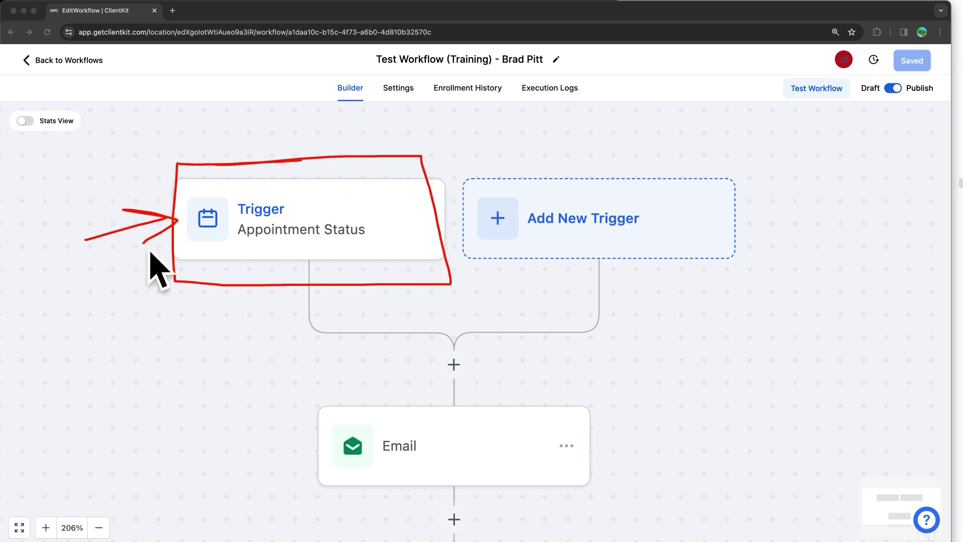
{"action": "mouse_move", "coordinate": [320, 249]}
{"action": "left_mouse_down"}
{"action": "mouse_move", "coordinate": [414, 409]}
{"action": "mouse_move", "coordinate": [330, 412]}
{"action": "left_mouse_up"}
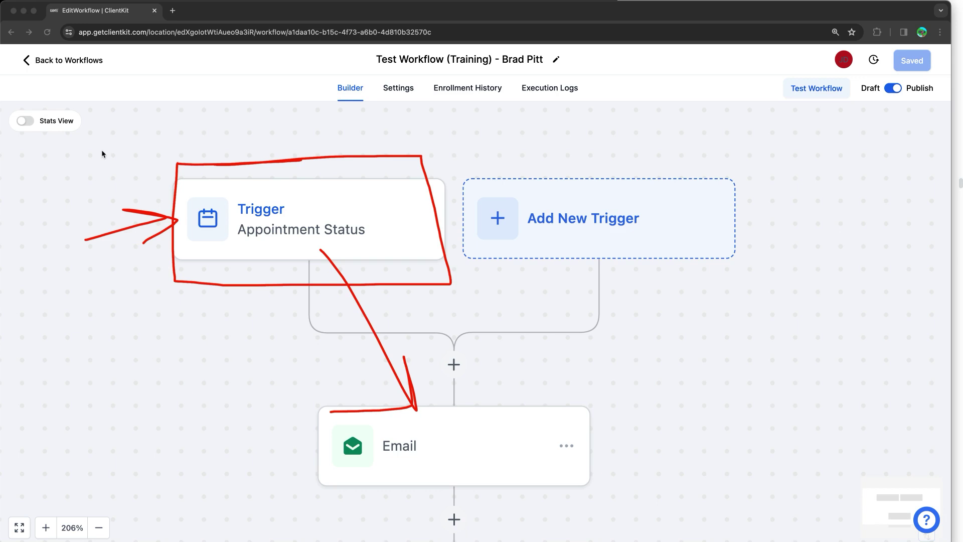
{"action": "mouse_move", "coordinate": [699, 136]}
{"action": "left_mouse_down"}
{"action": "mouse_move", "coordinate": [767, 327]}
{"action": "mouse_move", "coordinate": [633, 464]}
{"action": "mouse_move", "coordinate": [669, 444]}
{"action": "left_mouse_up"}
{"action": "left_click_drag", "start_coordinate": [131, 304], "coordinate": [416, 170]}
{"action": "left_click_drag", "start_coordinate": [192, 164], "coordinate": [451, 307]}
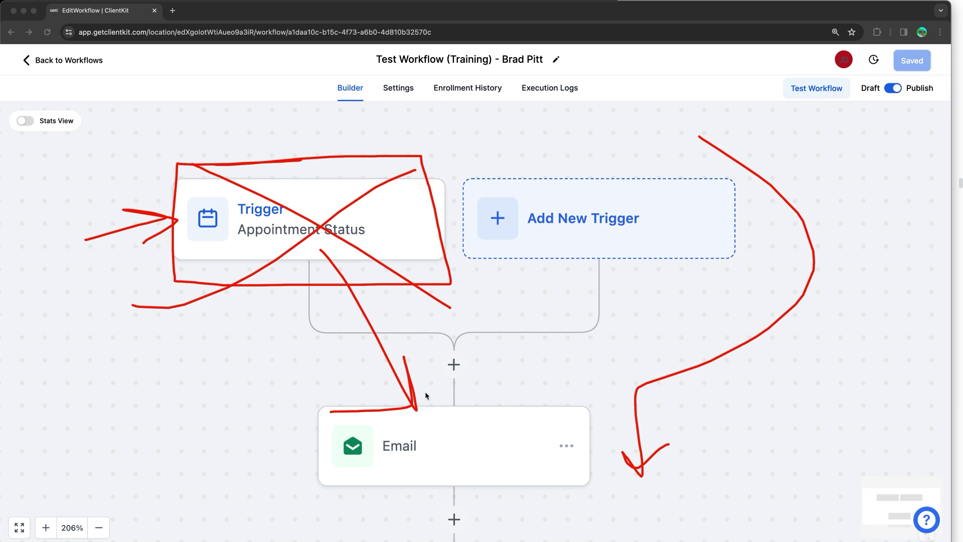
{"action": "key", "text": "Escape"}
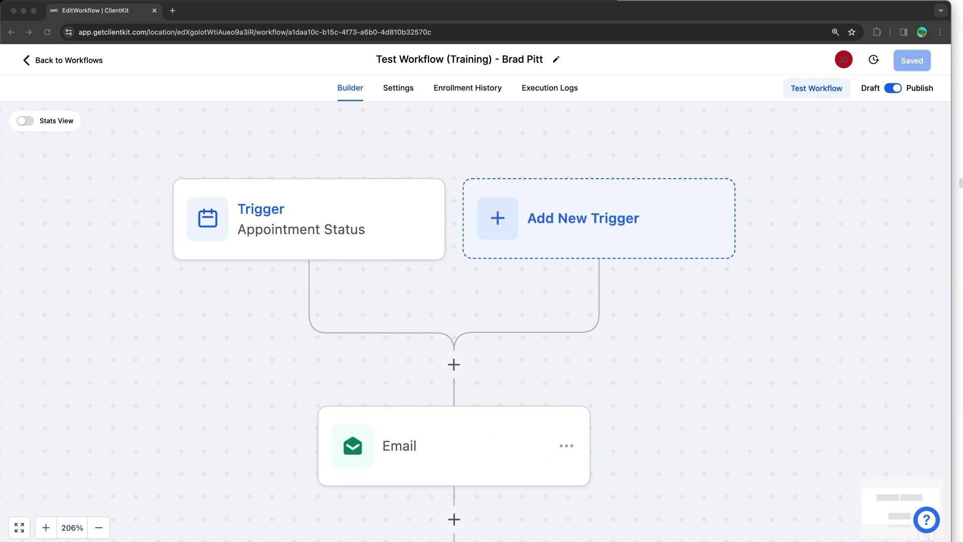
Step: Return to the training guide and read on from Method #1 to the Method #2 contact page instructions
{"action": "left_click", "coordinate": [793, 0]}
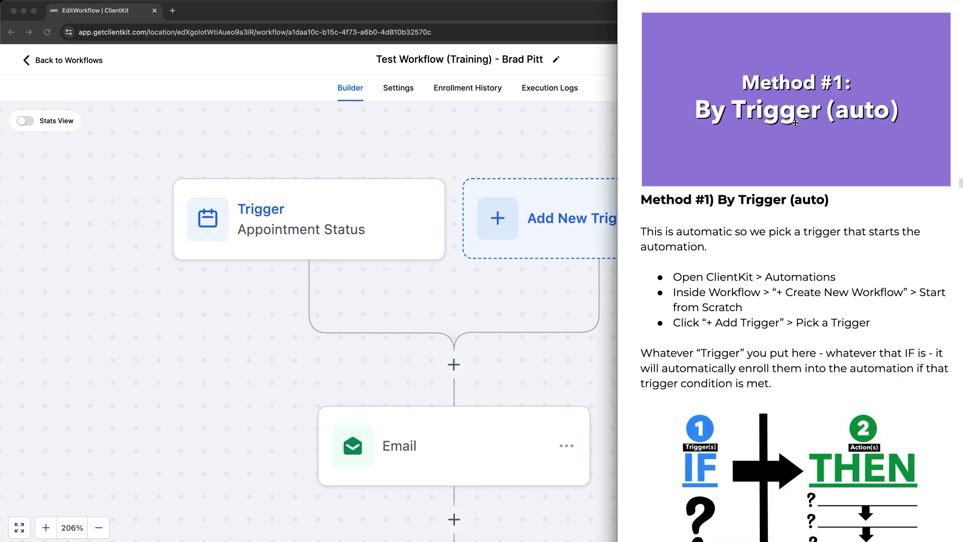
{"action": "scroll", "coordinate": [808, 146], "scroll_direction": "down", "scroll_amount": 3}
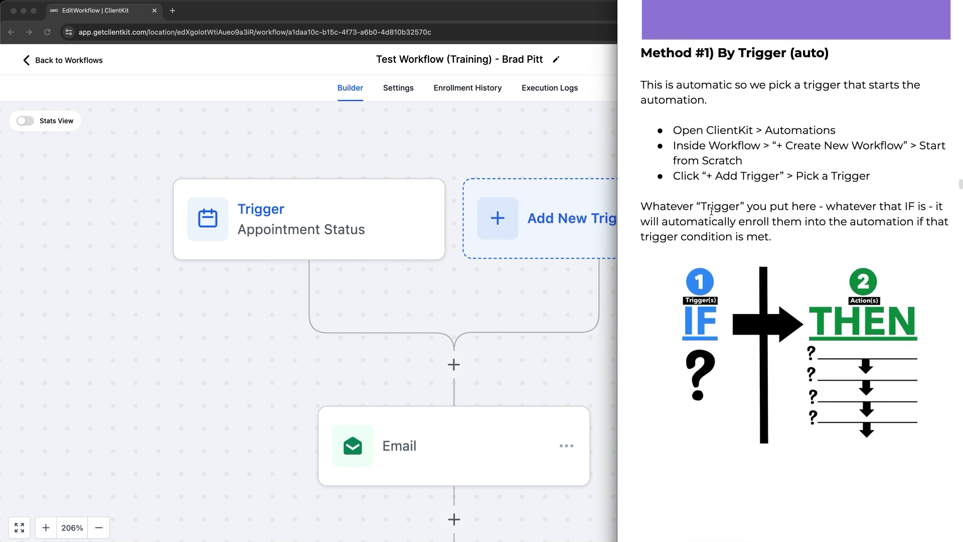
{"action": "scroll", "coordinate": [805, 210], "scroll_direction": "down", "scroll_amount": 12}
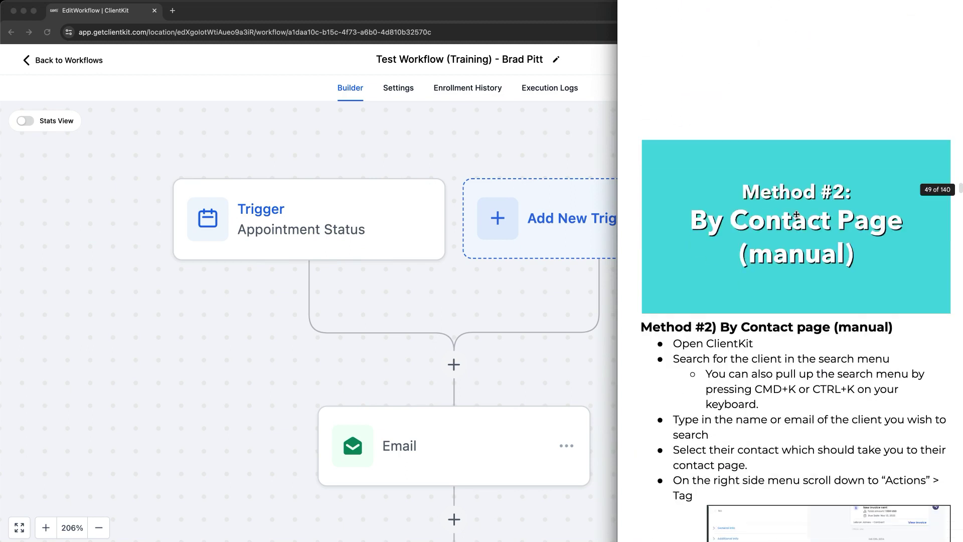
{"action": "scroll", "coordinate": [797, 213], "scroll_direction": "down", "scroll_amount": 1}
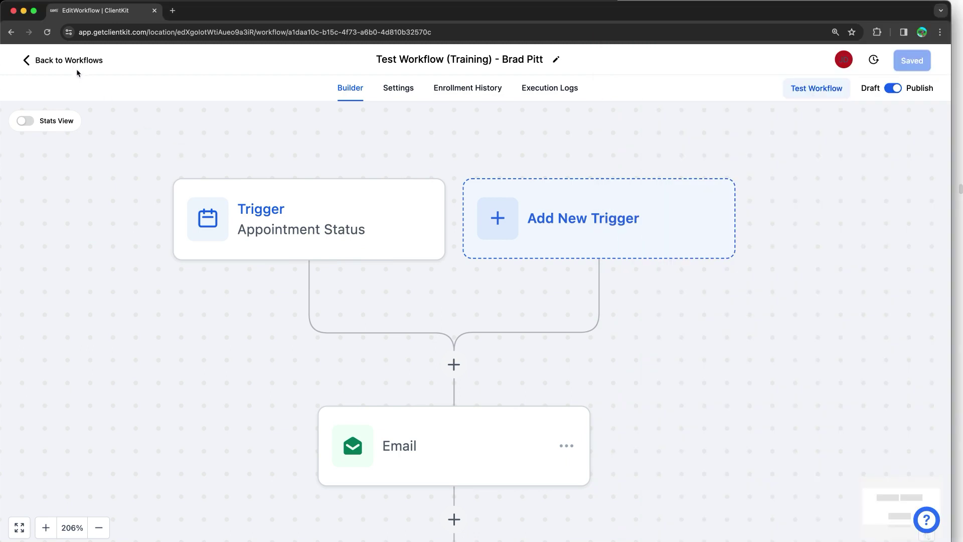
Step: Leave the workflow builder, go to Contacts and open LeBron James's contact record
{"action": "left_click", "coordinate": [73, 63]}
{"action": "left_click", "coordinate": [67, 223]}
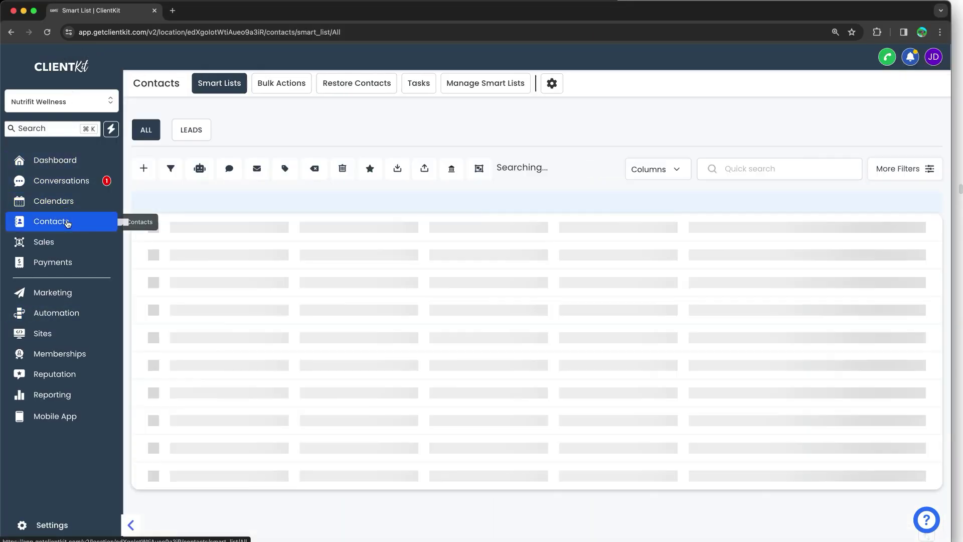
{"action": "scroll", "coordinate": [259, 219], "scroll_direction": "down", "scroll_amount": 2}
{"action": "scroll", "coordinate": [260, 221], "scroll_direction": "down", "scroll_amount": 2}
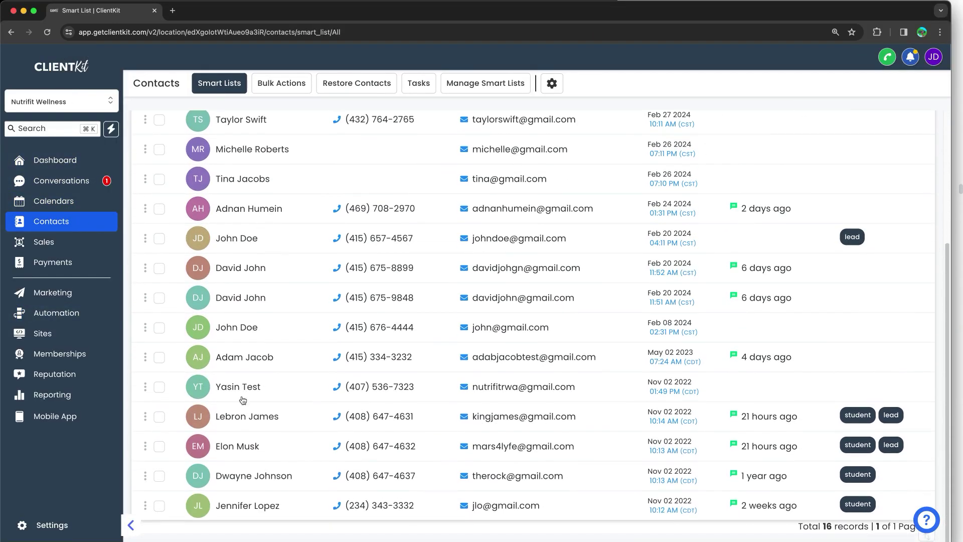
{"action": "left_click", "coordinate": [236, 422]}
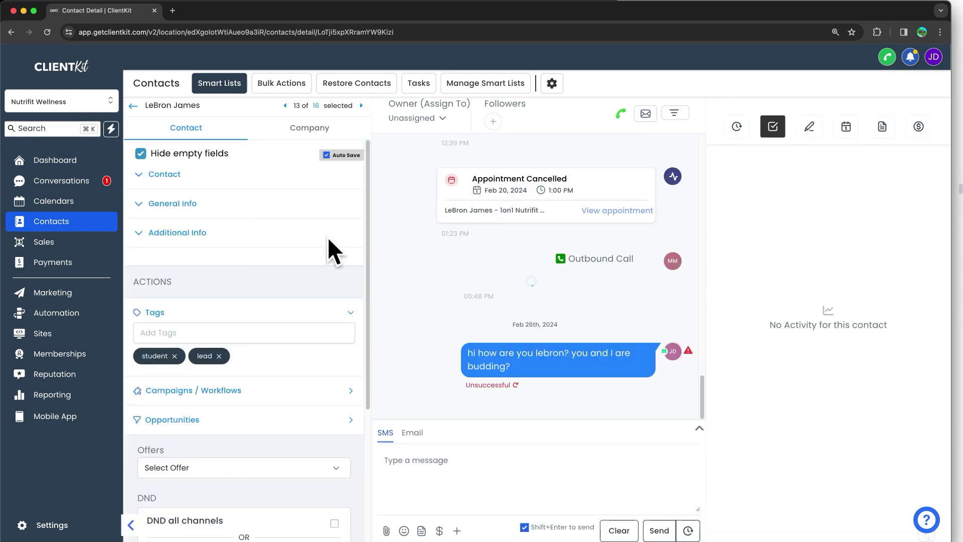
Step: Add the contact to Workflow - Test Workflow (Training) - Brad Pitt from Campaigns / Workflows, leaving the event start date empty
{"action": "scroll", "coordinate": [230, 337], "scroll_direction": "down", "scroll_amount": 2}
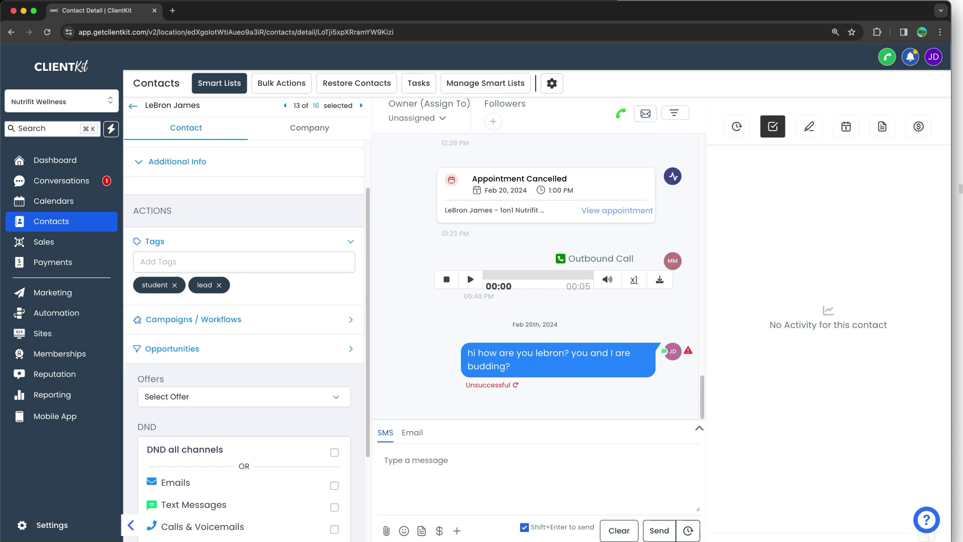
{"action": "mouse_move", "coordinate": [209, 269]}
{"action": "left_mouse_down"}
{"action": "mouse_move", "coordinate": [347, 371]}
{"action": "mouse_move", "coordinate": [254, 275]}
{"action": "mouse_move", "coordinate": [268, 303]}
{"action": "left_mouse_up"}
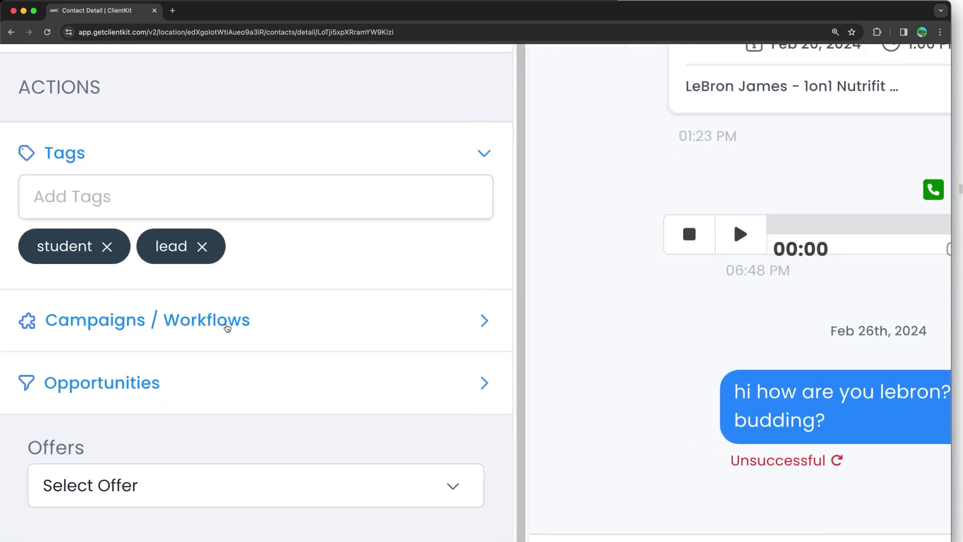
{"action": "left_click", "coordinate": [209, 321]}
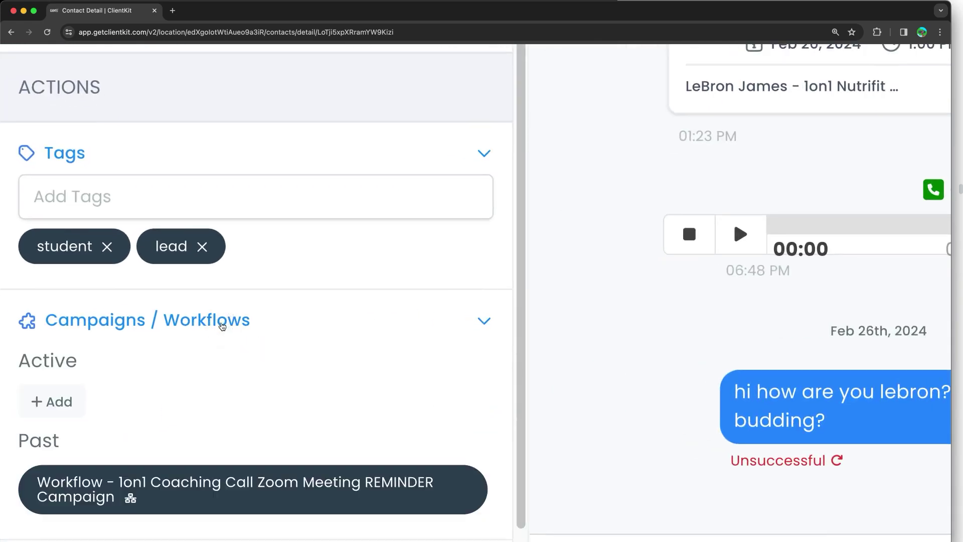
{"action": "scroll", "coordinate": [223, 327], "scroll_direction": "down", "scroll_amount": 3}
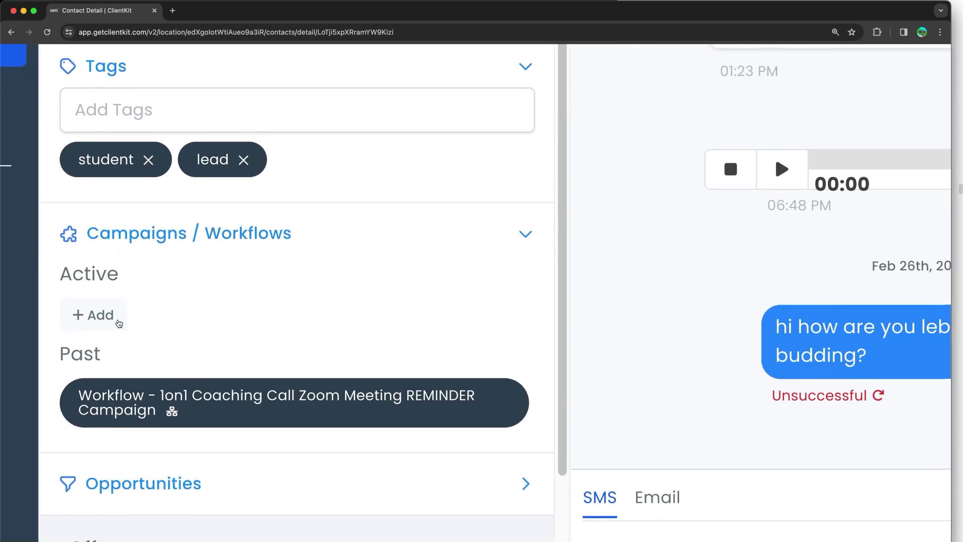
{"action": "left_click", "coordinate": [99, 317]}
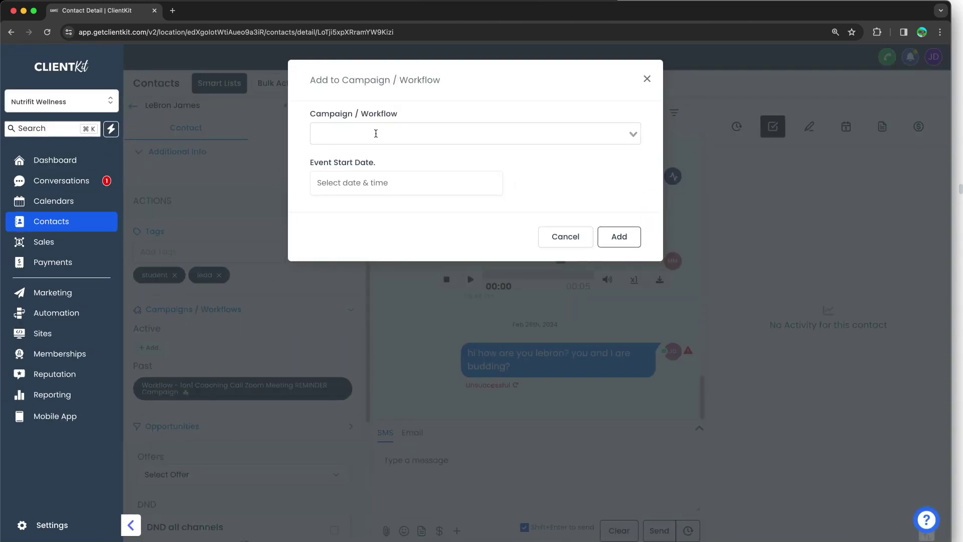
{"action": "left_click", "coordinate": [376, 133]}
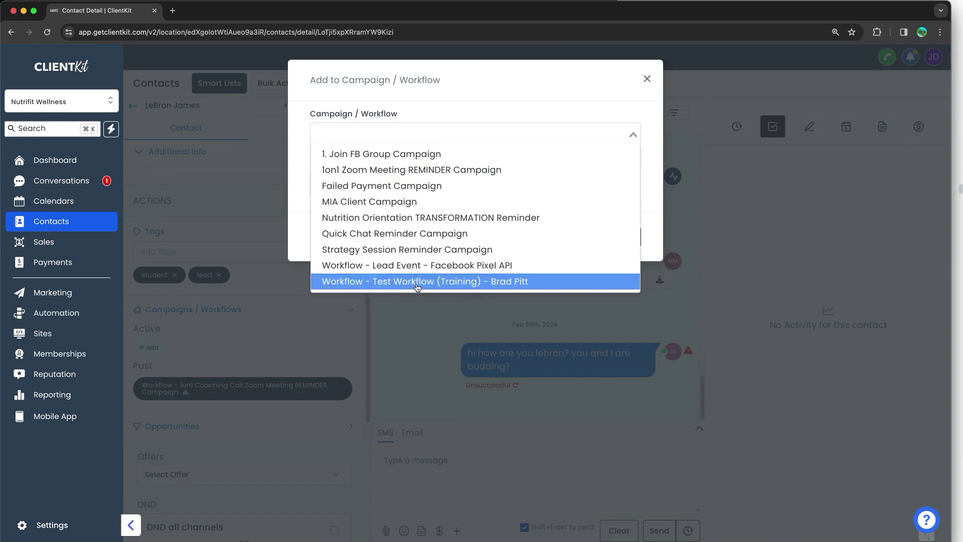
{"action": "left_click", "coordinate": [489, 285]}
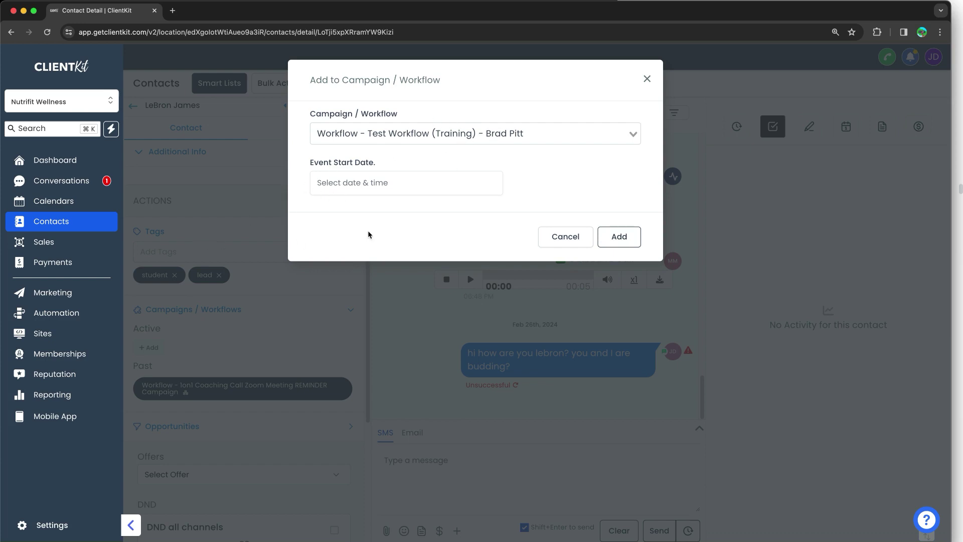
{"action": "left_click", "coordinate": [369, 183]}
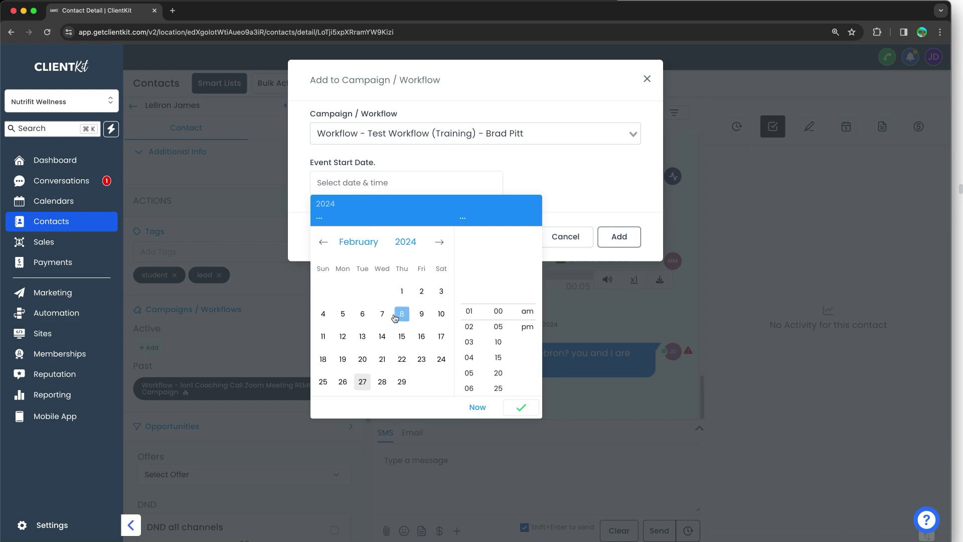
{"action": "left_click", "coordinate": [583, 183]}
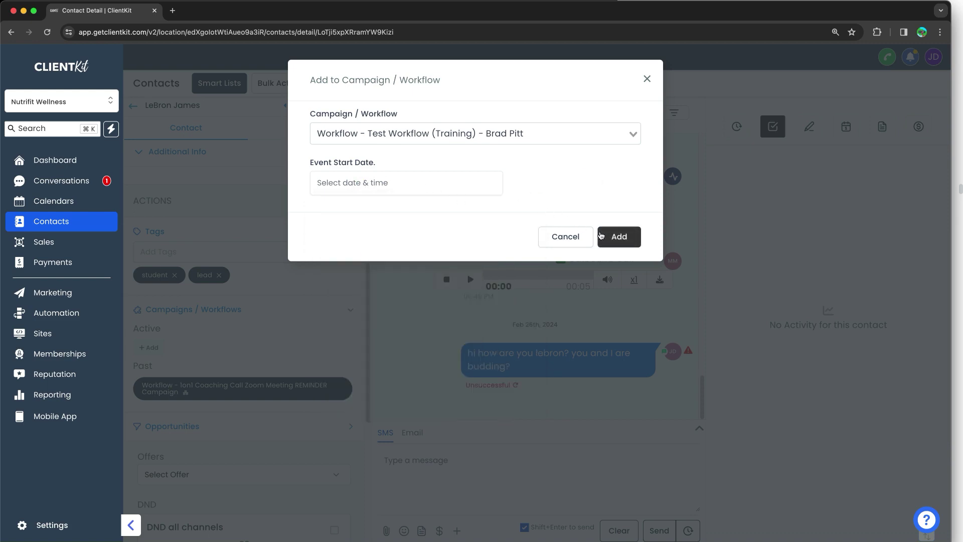
{"action": "left_click", "coordinate": [619, 236]}
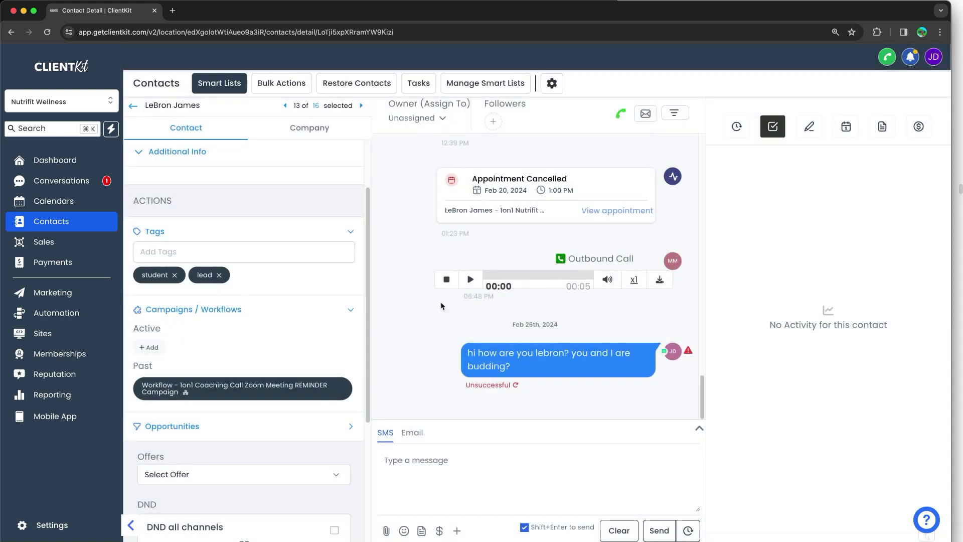
Step: Reload the contact page and check the active and past workflows listed under Campaigns / Workflows
{"action": "left_click", "coordinate": [47, 33]}
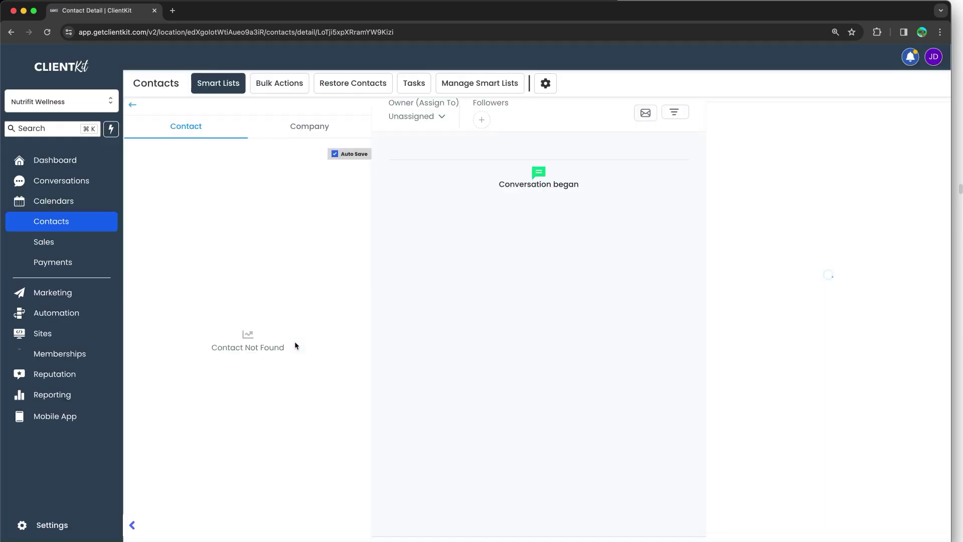
{"action": "scroll", "coordinate": [226, 311], "scroll_direction": "down", "scroll_amount": 10}
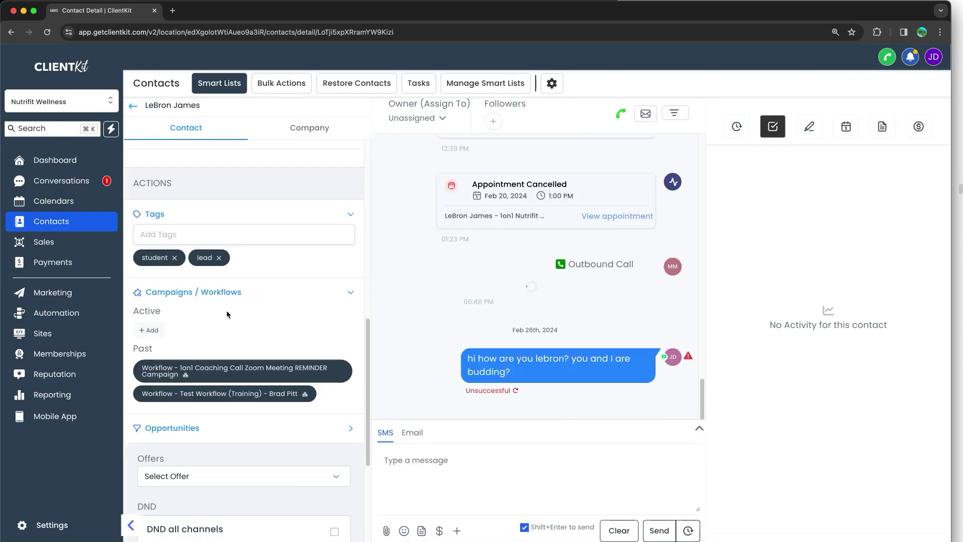
{"action": "scroll", "coordinate": [207, 319], "scroll_direction": "up", "scroll_amount": 5}
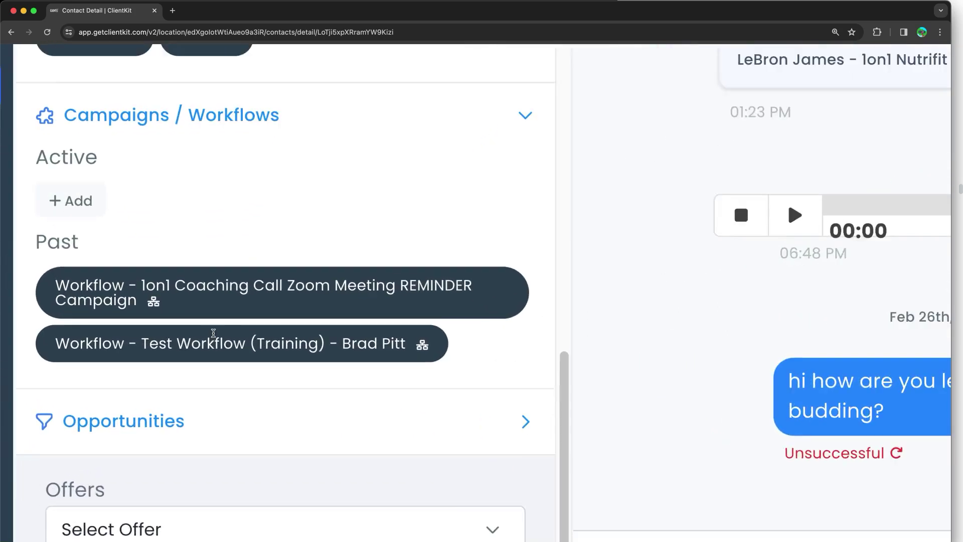
{"action": "mouse_move", "coordinate": [204, 320]}
{"action": "left_mouse_down"}
{"action": "mouse_move", "coordinate": [308, 317]}
{"action": "mouse_move", "coordinate": [498, 345]}
{"action": "mouse_move", "coordinate": [71, 386]}
{"action": "mouse_move", "coordinate": [10, 331]}
{"action": "mouse_move", "coordinate": [248, 316]}
{"action": "left_mouse_up"}
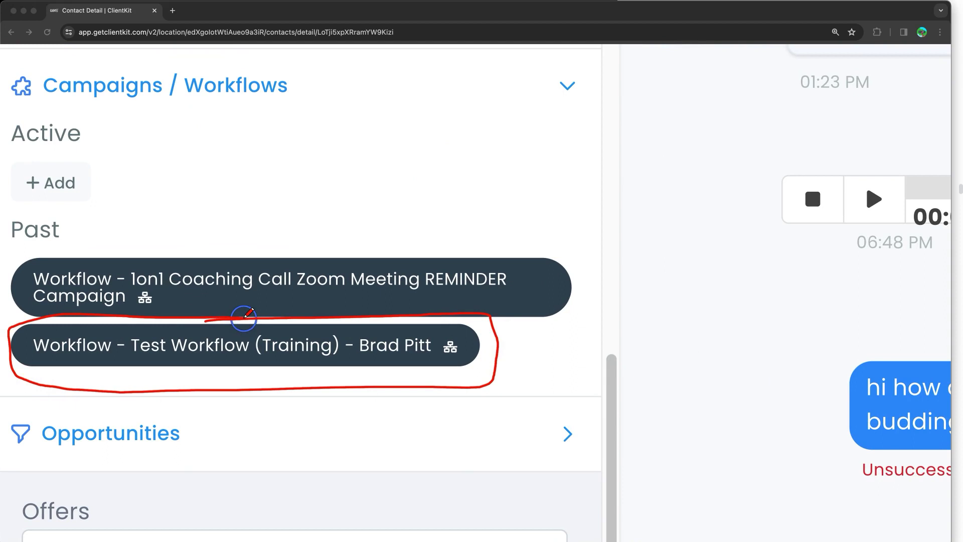
{"action": "mouse_move", "coordinate": [592, 298]}
{"action": "left_mouse_down"}
{"action": "mouse_move", "coordinate": [505, 350]}
{"action": "mouse_move", "coordinate": [533, 359]}
{"action": "left_mouse_up"}
{"action": "left_click_drag", "start_coordinate": [366, 371], "coordinate": [431, 365]}
{"action": "mouse_move", "coordinate": [43, 107]}
{"action": "left_mouse_down"}
{"action": "mouse_move", "coordinate": [90, 181]}
{"action": "mouse_move", "coordinate": [68, 123]}
{"action": "left_mouse_up"}
{"action": "mouse_move", "coordinate": [80, 169]}
{"action": "left_mouse_down"}
{"action": "mouse_move", "coordinate": [98, 173]}
{"action": "mouse_move", "coordinate": [100, 258]}
{"action": "left_mouse_up"}
{"action": "left_click_drag", "start_coordinate": [95, 236], "coordinate": [125, 248]}
{"action": "key", "text": "Escape"}
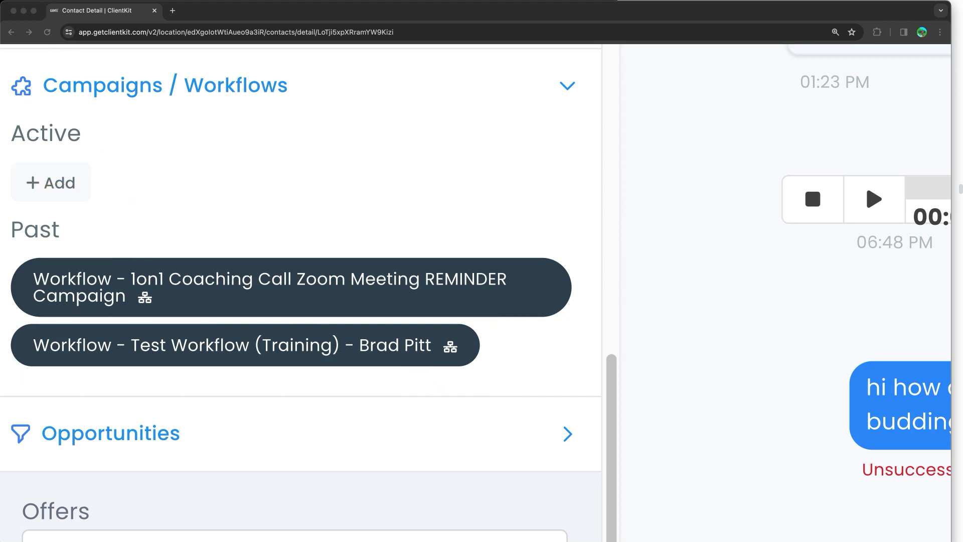
{"action": "left_click", "coordinate": [671, 315]}
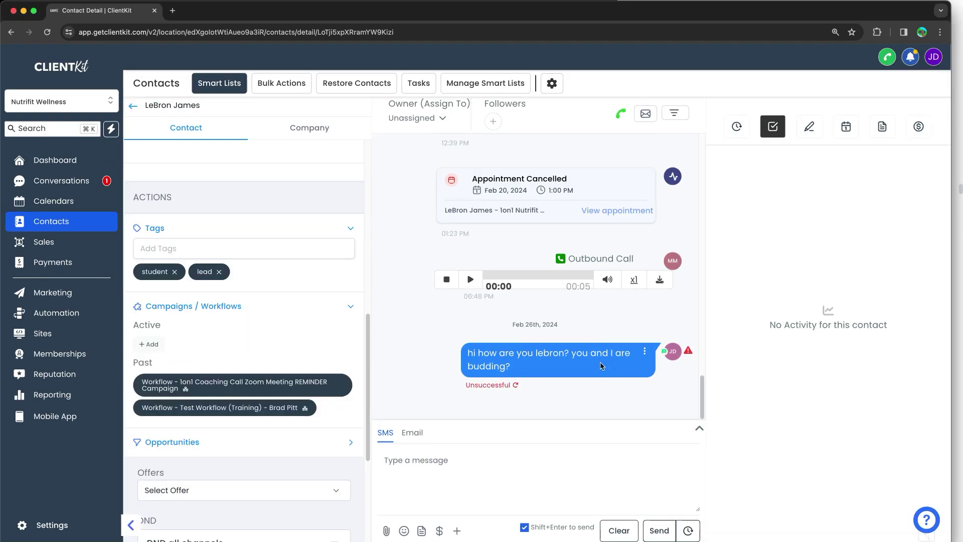
Step: Open Automation in a new browser tab, search the workflows for "brad" and view the test workflow's Enrollment History
{"action": "right_click", "coordinate": [72, 306]}
{"action": "left_click", "coordinate": [99, 312]}
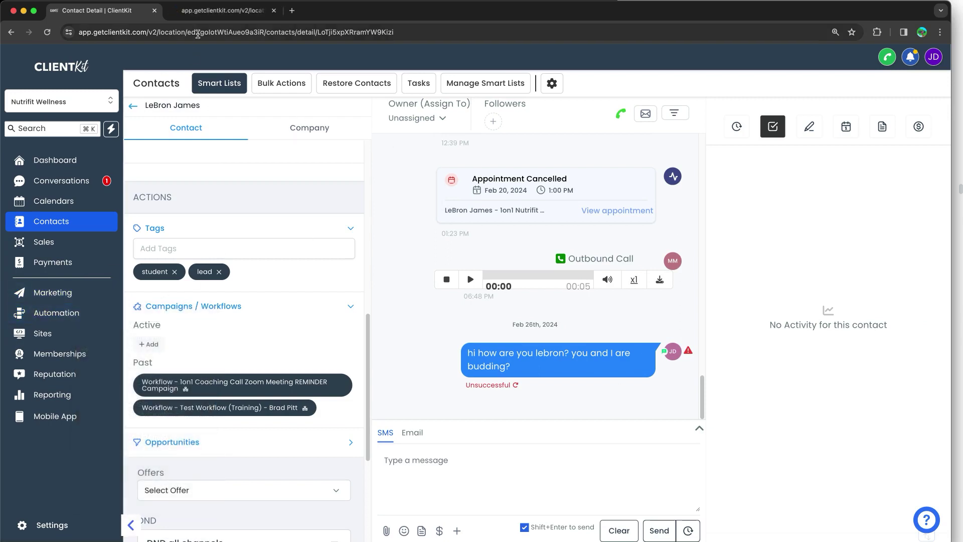
{"action": "left_click", "coordinate": [221, 10]}
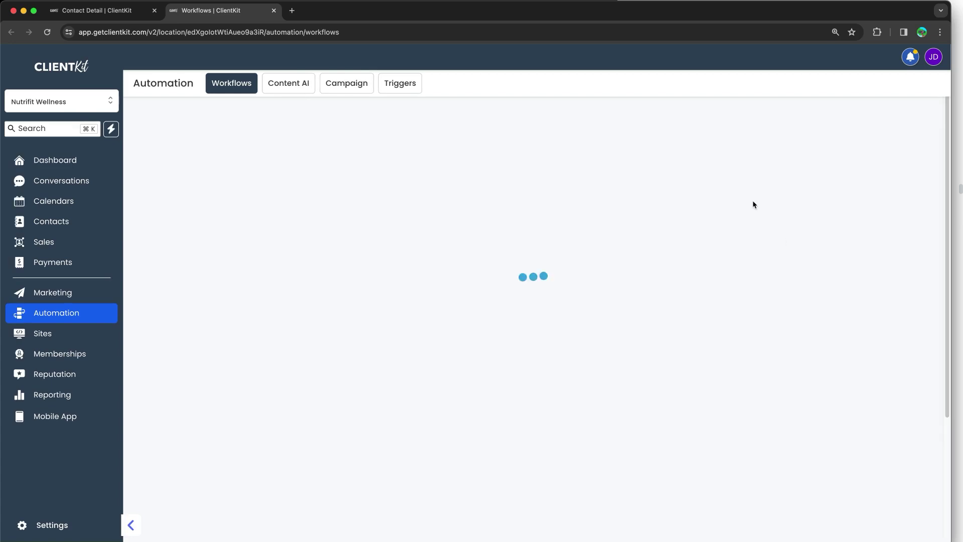
{"action": "left_click", "coordinate": [750, 188]}
{"action": "type", "text": "brad"}
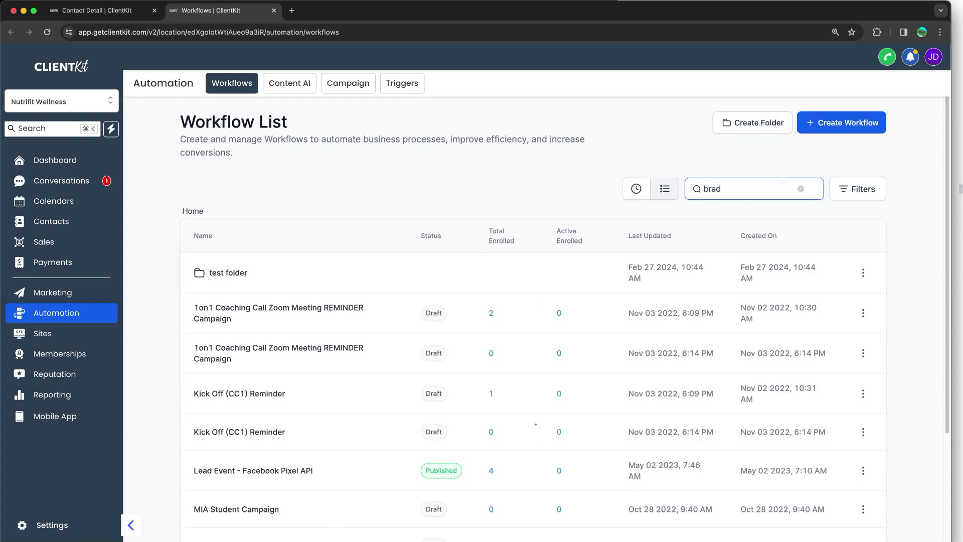
{"action": "left_click", "coordinate": [447, 261]}
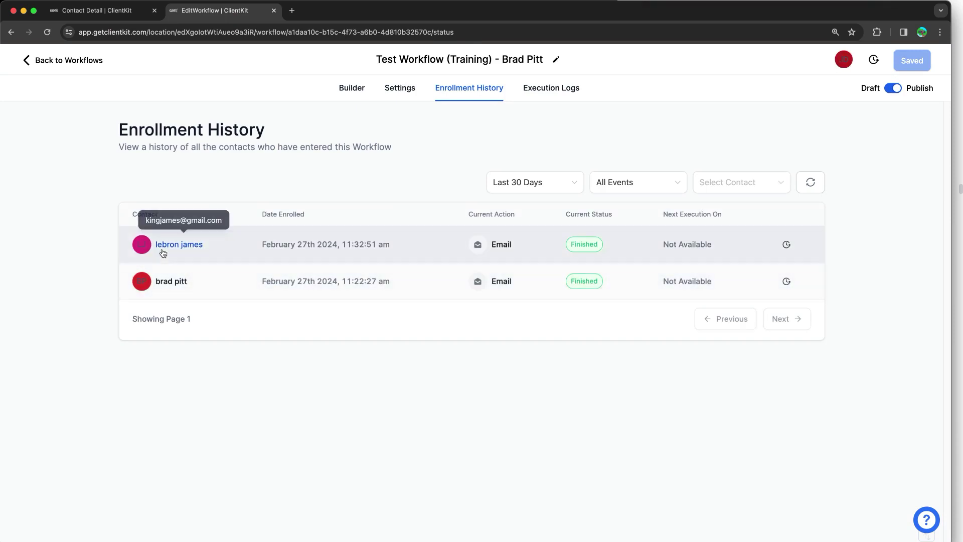
Step: Open the test workflow's Execution Logs and view the event details of LeBron James's Send email action, including the skip reason
{"action": "left_click", "coordinate": [545, 97]}
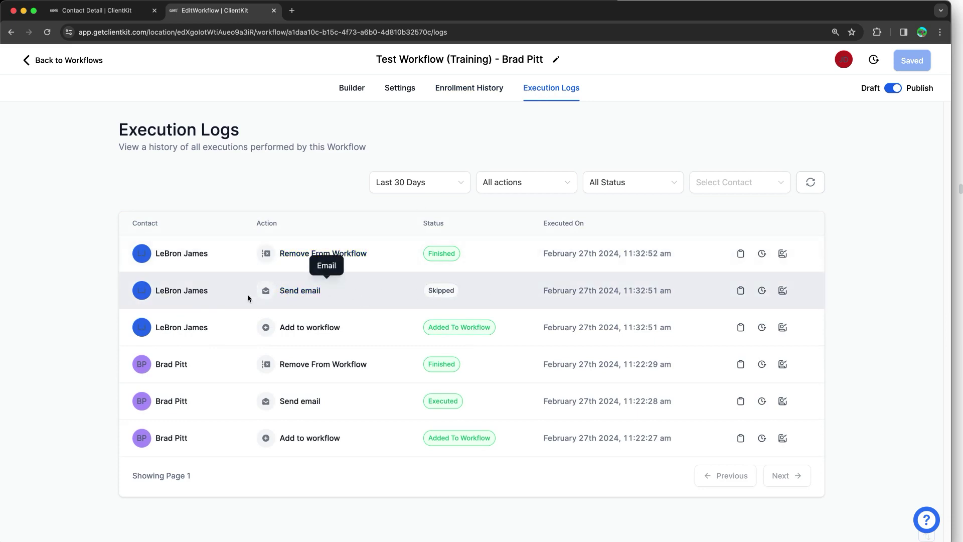
{"action": "left_click_drag", "start_coordinate": [248, 294], "coordinate": [479, 292]}
{"action": "left_click", "coordinate": [97, 10]}
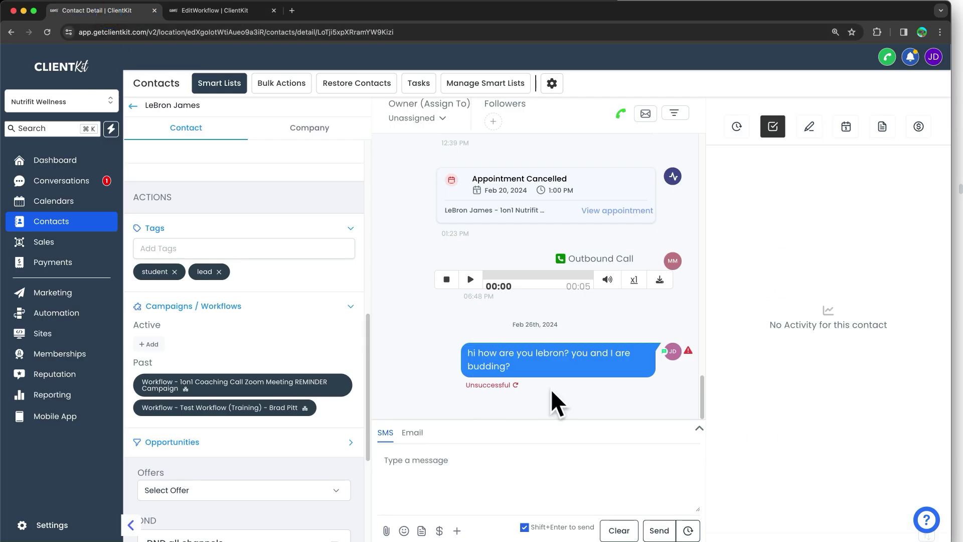
{"action": "key", "text": "ctrl+Tab"}
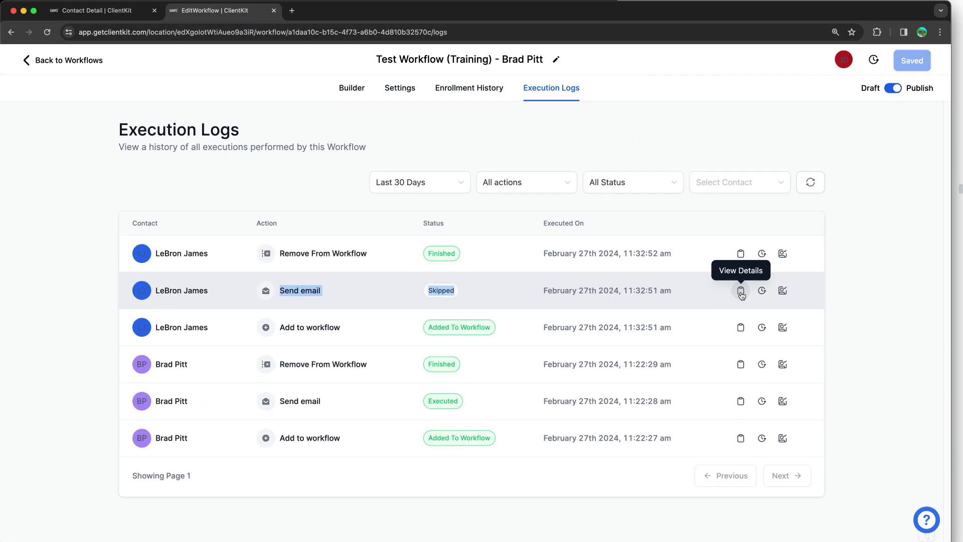
{"action": "left_click", "coordinate": [741, 291]}
{"action": "left_click_drag", "start_coordinate": [687, 257], "coordinate": [754, 274]}
{"action": "left_click", "coordinate": [752, 275]}
{"action": "left_click_drag", "start_coordinate": [688, 256], "coordinate": [761, 280]}
{"action": "left_click", "coordinate": [717, 278]}
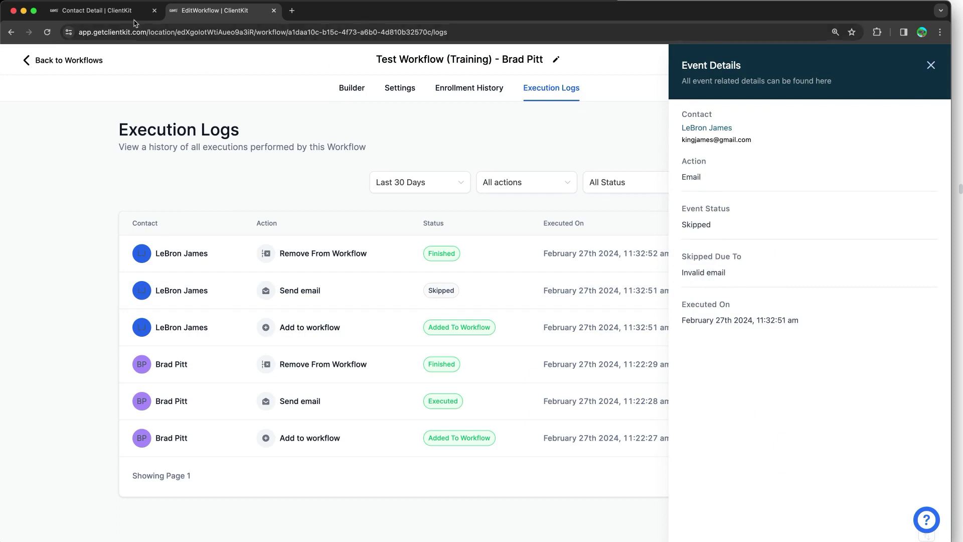
Step: Check the email validity and past workflows on LeBron James's contact record against the workflow's execution log
{"action": "left_click", "coordinate": [112, 11]}
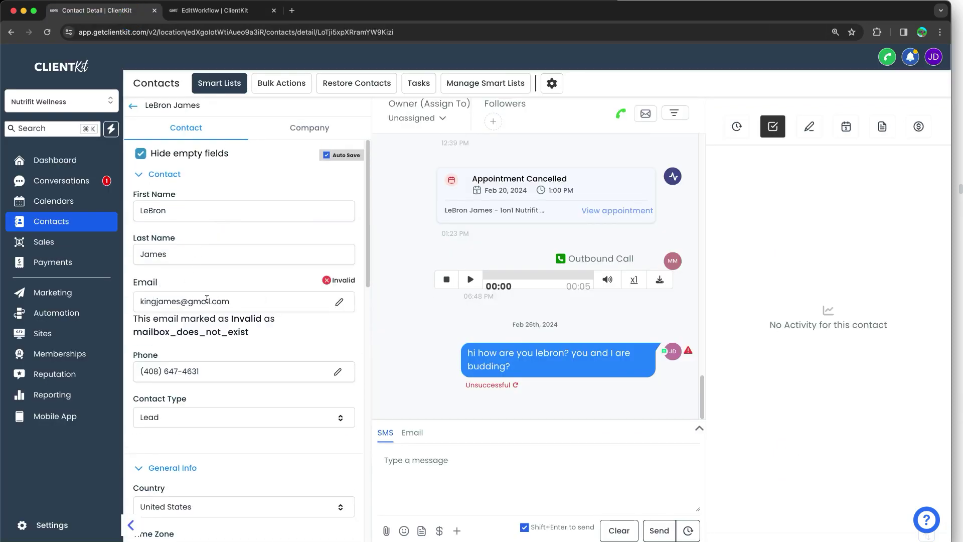
{"action": "scroll", "coordinate": [209, 297], "scroll_direction": "down", "scroll_amount": 10}
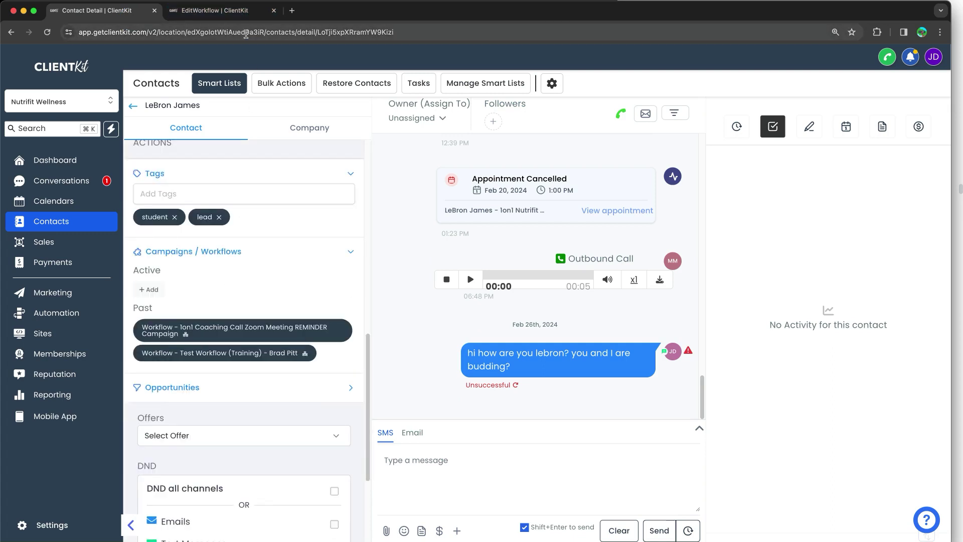
{"action": "left_click", "coordinate": [215, 10]}
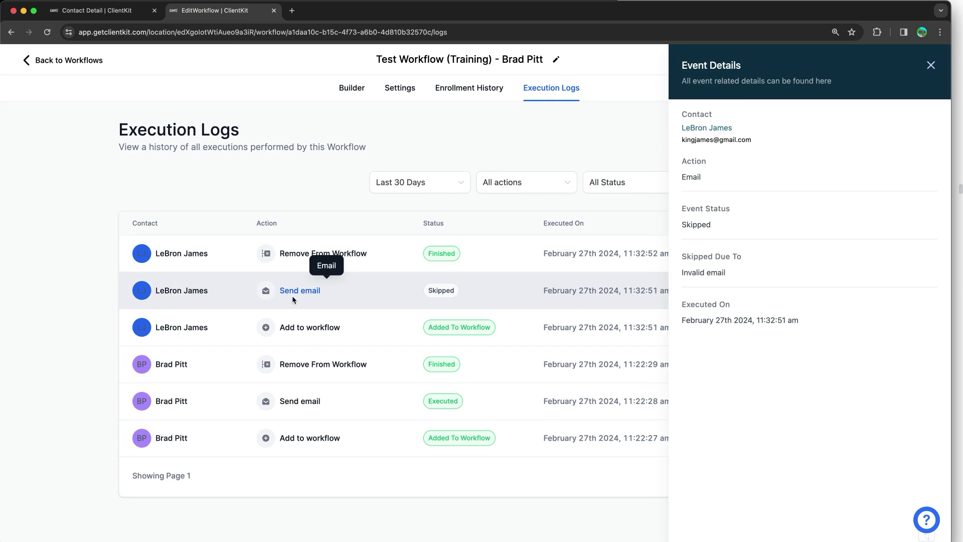
{"action": "left_click", "coordinate": [95, 10]}
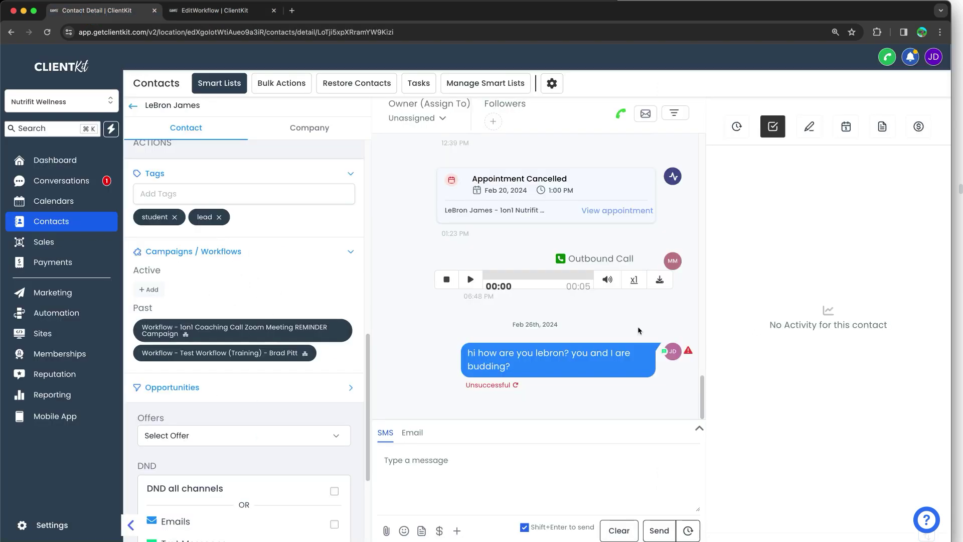
Step: Switch to the training notes document and read the instructions for Method #3, By Conversation Tab (manual)
{"action": "left_click", "coordinate": [891, 1]}
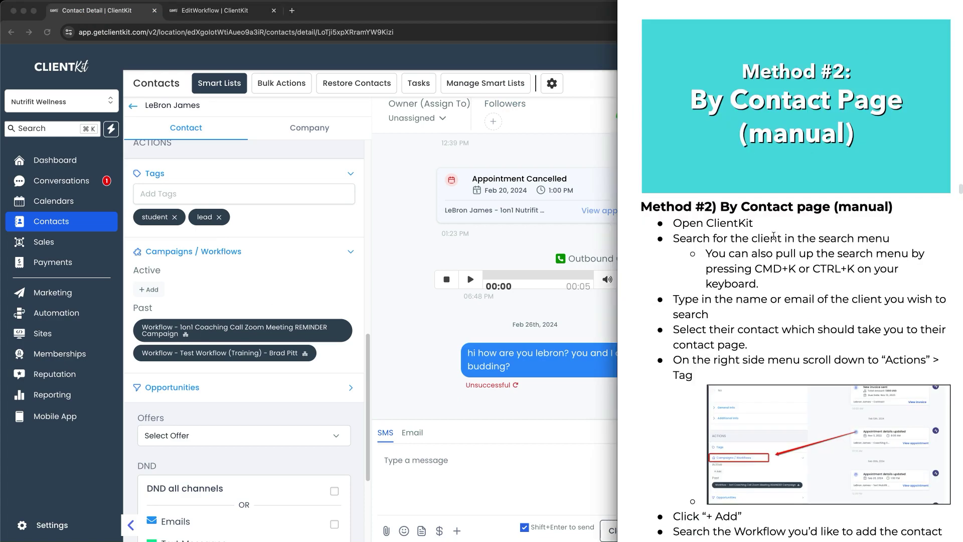
{"action": "scroll", "coordinate": [767, 271], "scroll_direction": "down", "scroll_amount": 10}
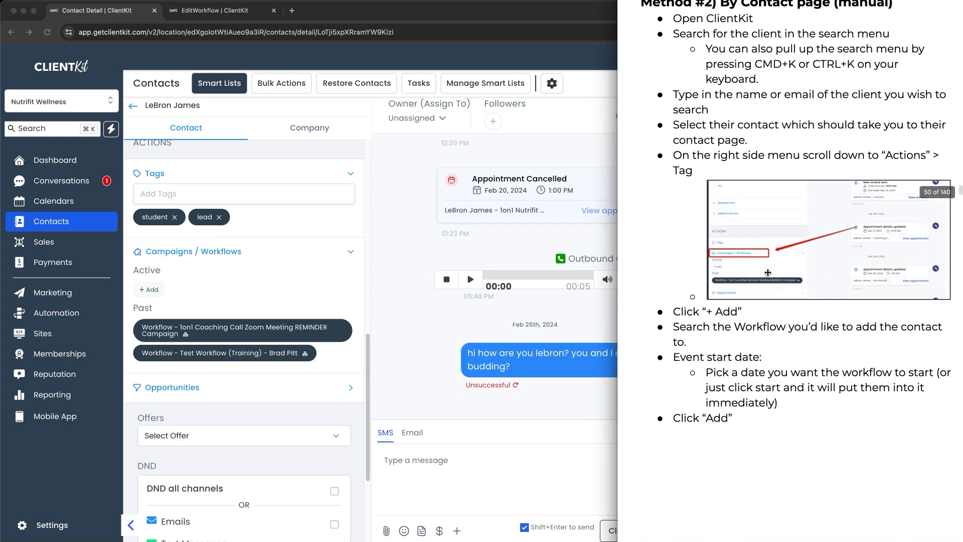
{"action": "scroll", "coordinate": [768, 271], "scroll_direction": "down", "scroll_amount": 13}
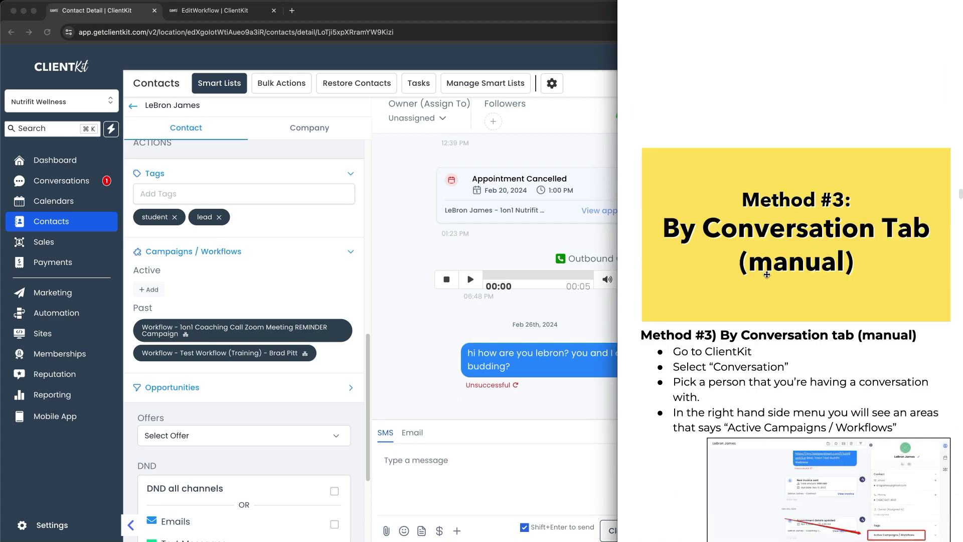
{"action": "scroll", "coordinate": [767, 274], "scroll_direction": "down", "scroll_amount": 3}
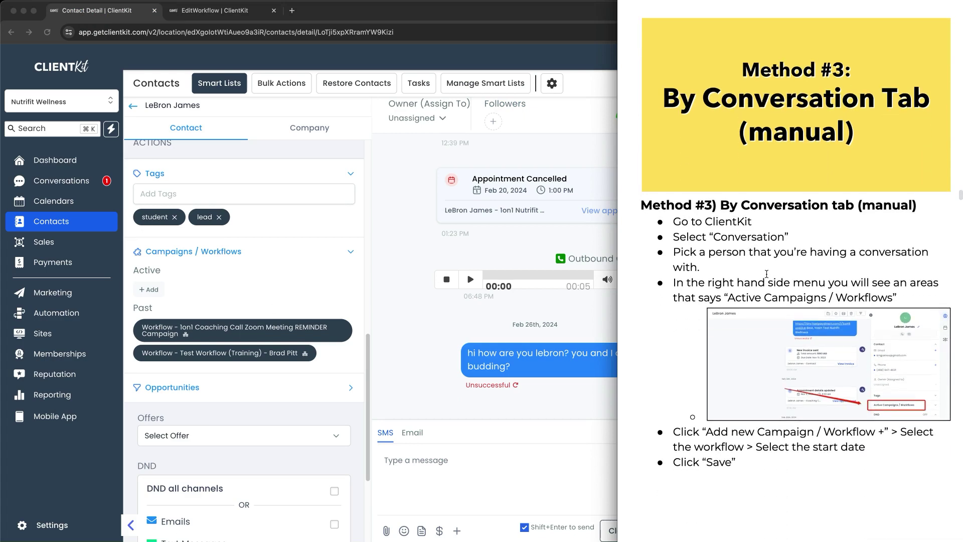
Step: Return to ClientKit, open Elon Musk's thread in Conversations and expand Active Campaigns / Workflows in the contact details
{"action": "left_click", "coordinate": [432, 335]}
{"action": "left_click", "coordinate": [70, 183]}
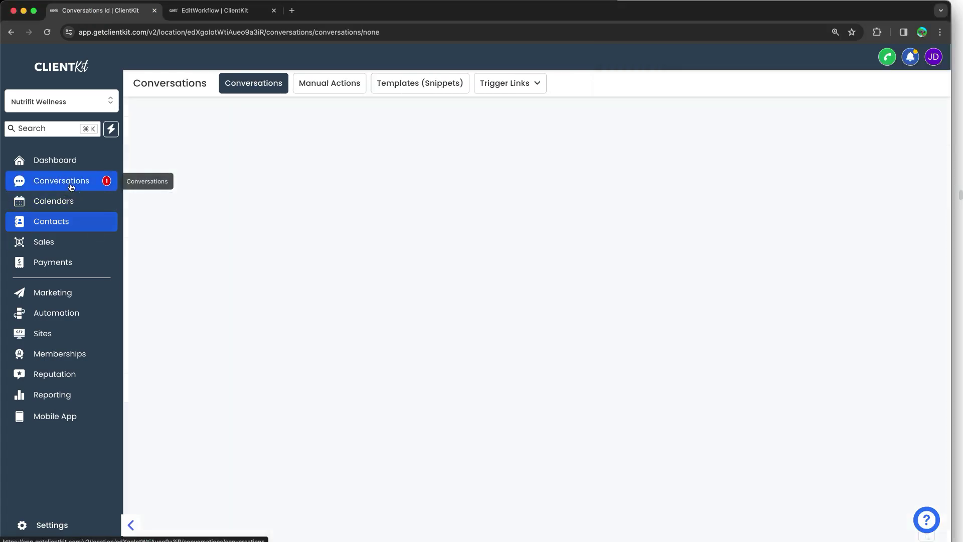
{"action": "left_click", "coordinate": [278, 120]}
{"action": "left_click", "coordinate": [211, 255]}
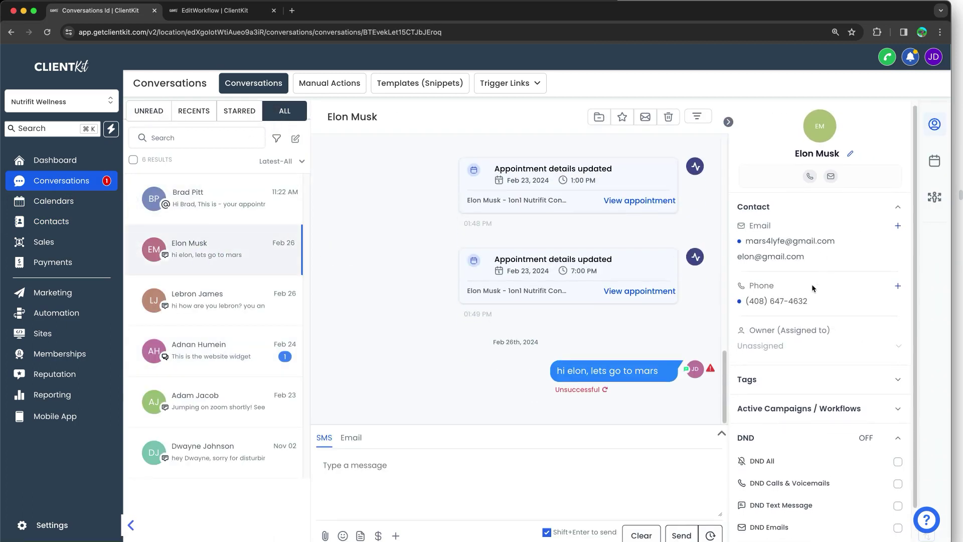
{"action": "scroll", "coordinate": [812, 284], "scroll_direction": "down", "scroll_amount": 2}
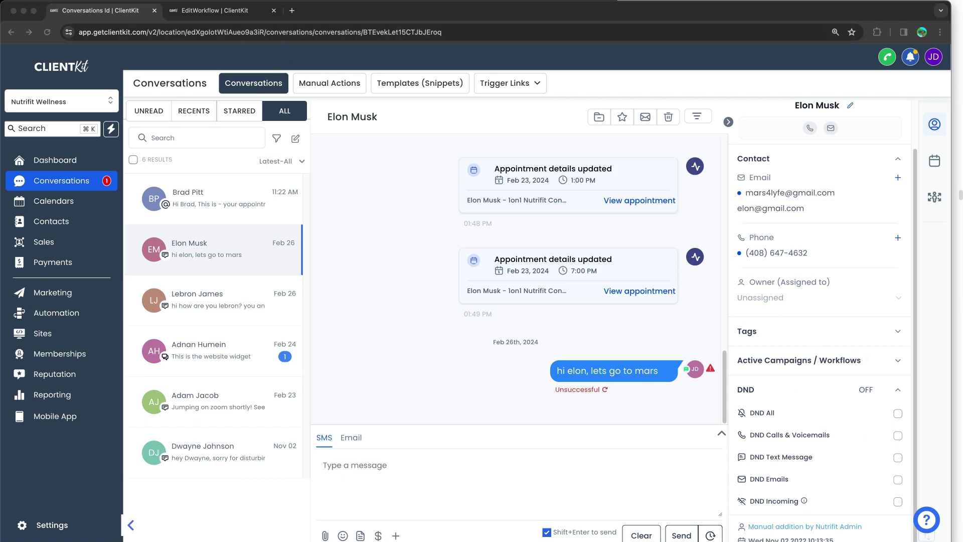
{"action": "mouse_move", "coordinate": [791, 341]}
{"action": "left_mouse_down"}
{"action": "mouse_move", "coordinate": [931, 340]}
{"action": "mouse_move", "coordinate": [708, 387]}
{"action": "mouse_move", "coordinate": [805, 337]}
{"action": "left_mouse_up"}
{"action": "mouse_move", "coordinate": [686, 416]}
{"action": "left_mouse_down"}
{"action": "mouse_move", "coordinate": [720, 383]}
{"action": "mouse_move", "coordinate": [755, 386]}
{"action": "left_mouse_up"}
{"action": "key", "text": "Escape"}
{"action": "left_click", "coordinate": [897, 361]}
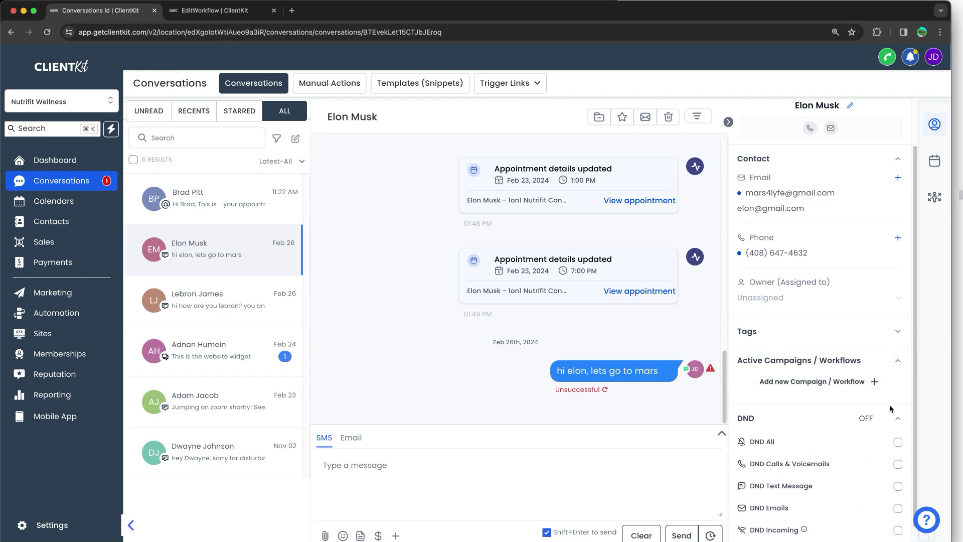
Step: Add Elon Musk to Workflow - Test Workflow (Training) - Brad Pitt, leaving the event start time empty, and save the enrollment
{"action": "left_click", "coordinate": [797, 367]}
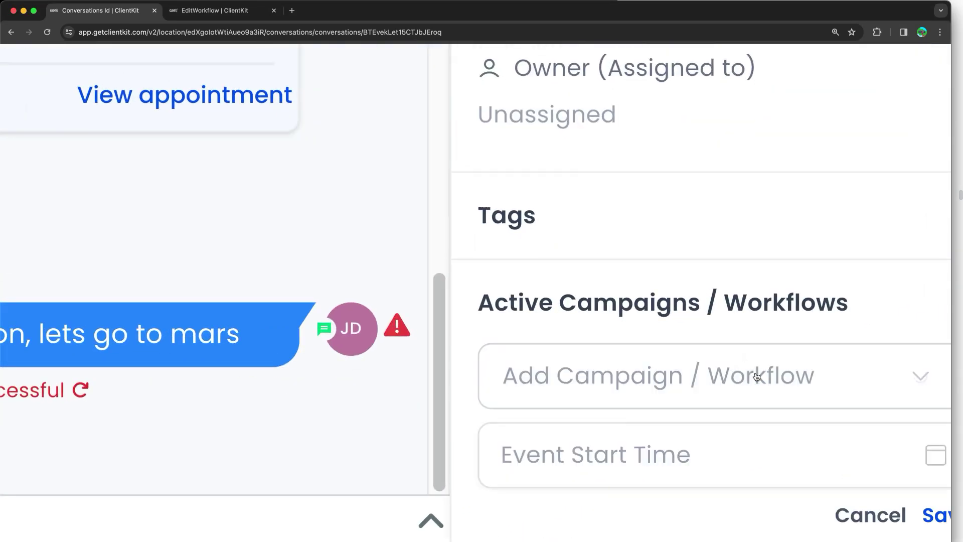
{"action": "left_click", "coordinate": [804, 379]}
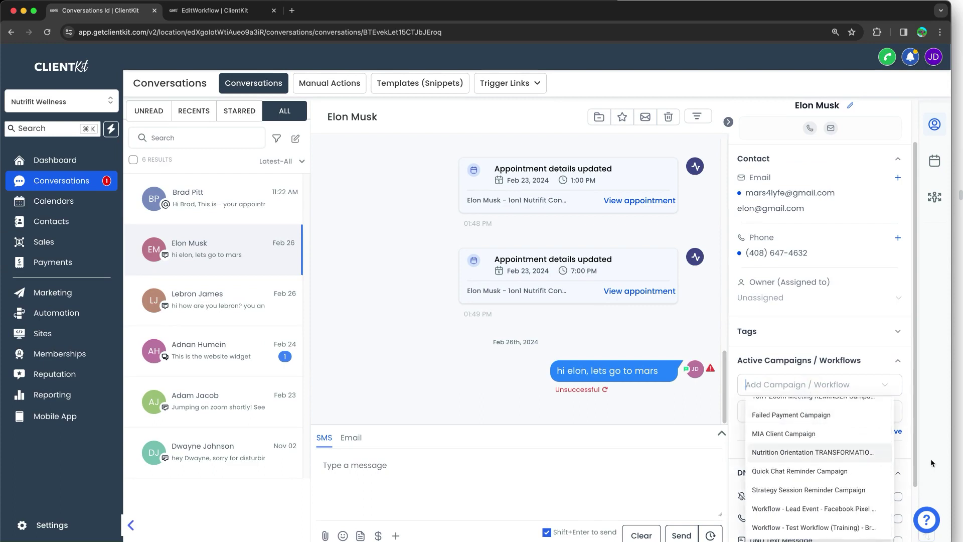
{"action": "left_click", "coordinate": [833, 524]}
{"action": "left_click", "coordinate": [884, 416]}
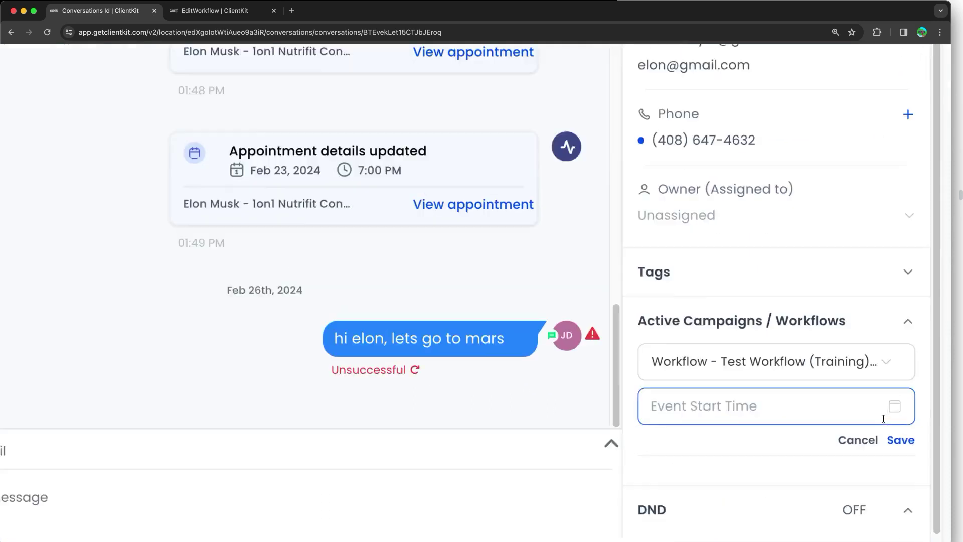
{"action": "scroll", "coordinate": [883, 418], "scroll_direction": "up", "scroll_amount": 5}
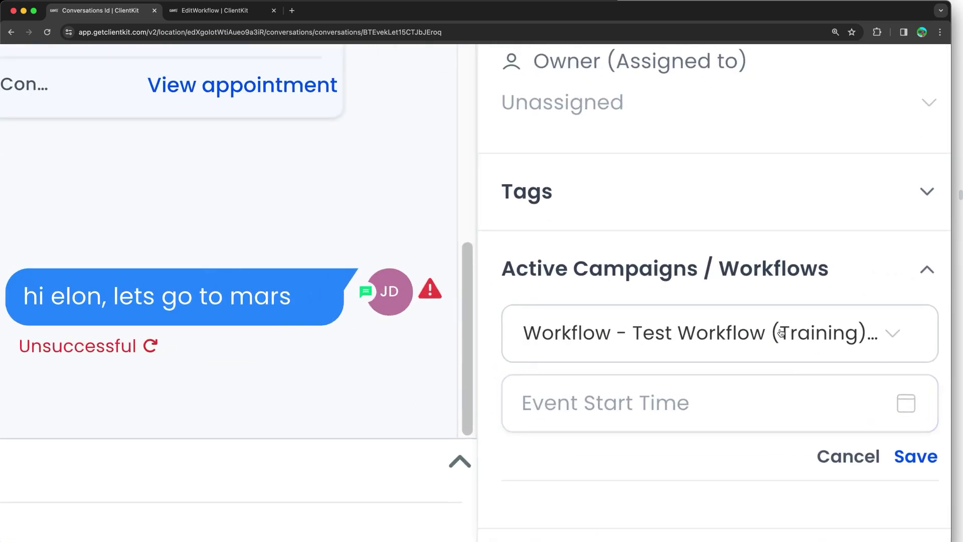
{"action": "scroll", "coordinate": [759, 339], "scroll_direction": "right", "scroll_amount": 2}
{"action": "scroll", "coordinate": [760, 351], "scroll_direction": "down", "scroll_amount": 1}
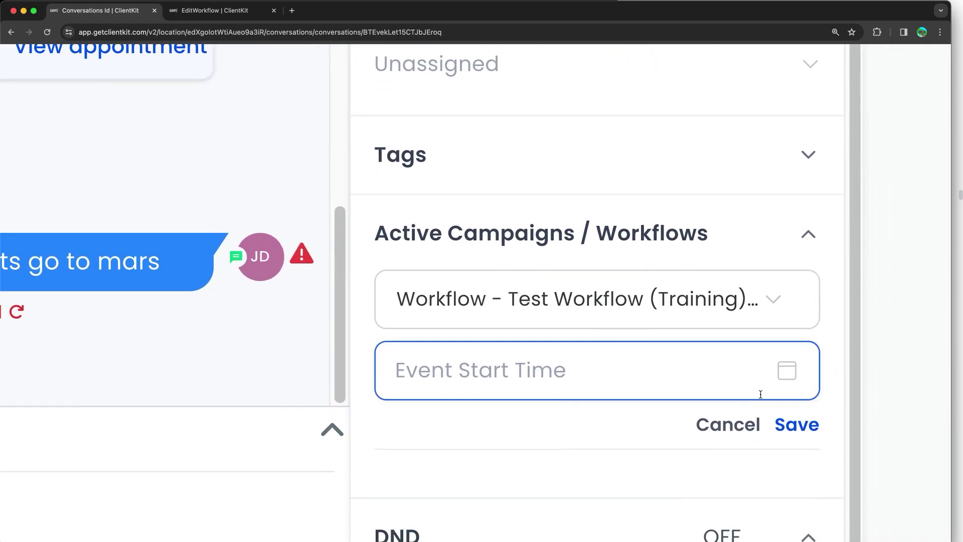
{"action": "left_click", "coordinate": [796, 425]}
{"action": "scroll", "coordinate": [798, 429], "scroll_direction": "down", "scroll_amount": 5}
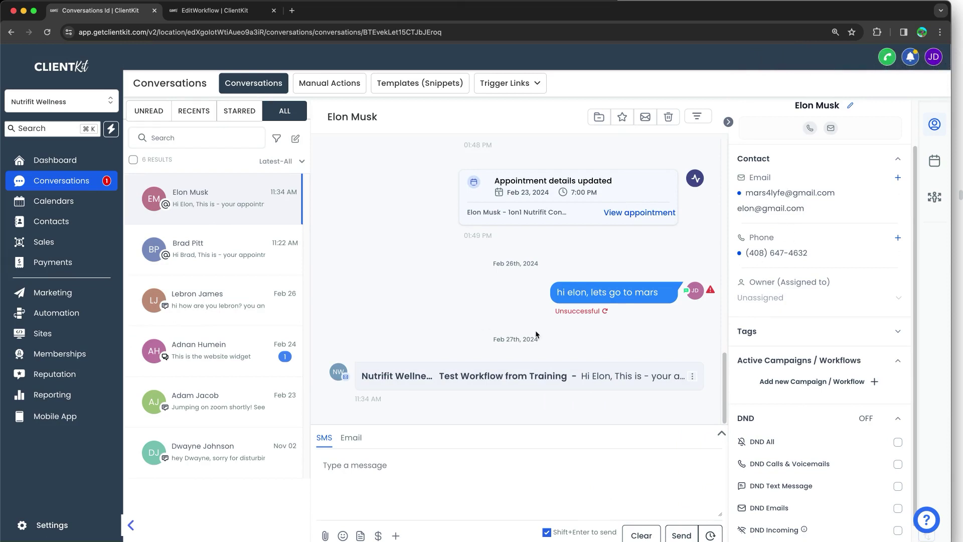
Step: Open the Test Workflow from Training email in Elon Musk's conversation and examine the appointment line in its body
{"action": "left_click", "coordinate": [581, 375]}
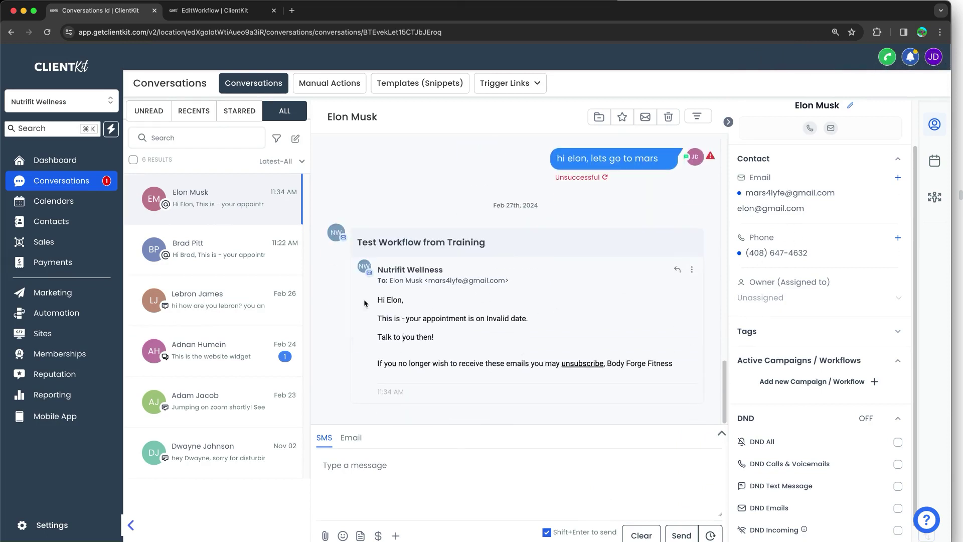
{"action": "double_click", "coordinate": [395, 317]}
{"action": "left_click", "coordinate": [472, 317]}
{"action": "left_click_drag", "start_coordinate": [487, 317], "coordinate": [539, 323]}
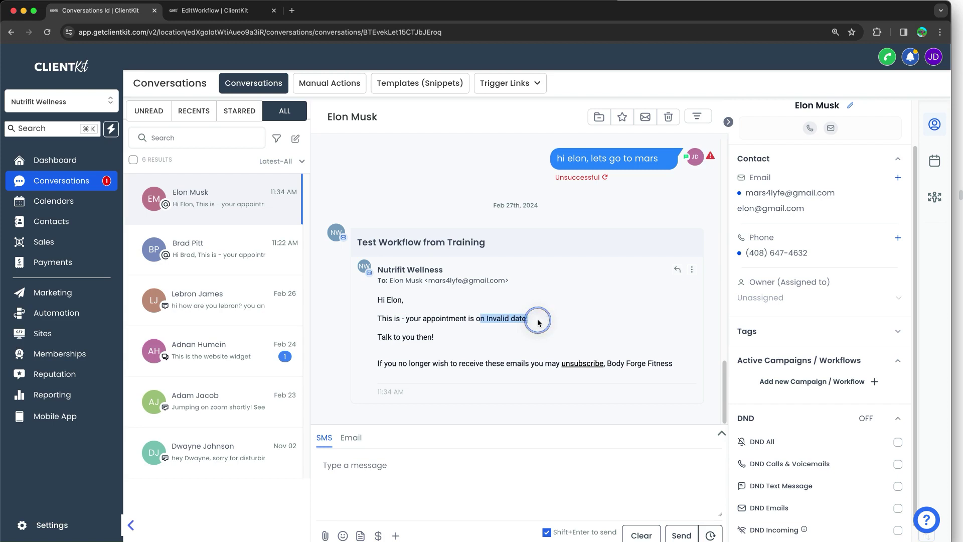
Step: Open the test workflow's Builder, compare it with the sent email and view the Email action's settings
{"action": "key", "text": "ctrl+Tab"}
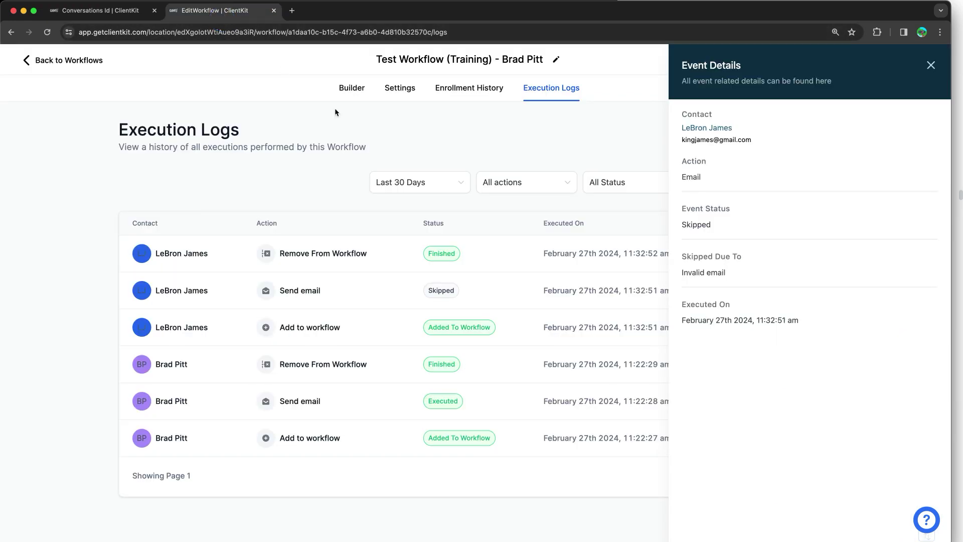
{"action": "left_click", "coordinate": [353, 90]}
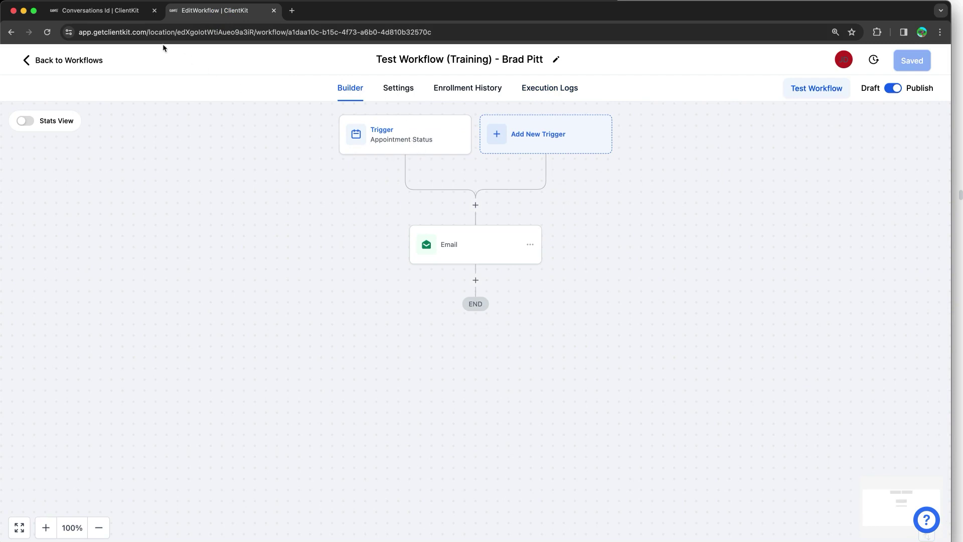
{"action": "left_click", "coordinate": [101, 11]}
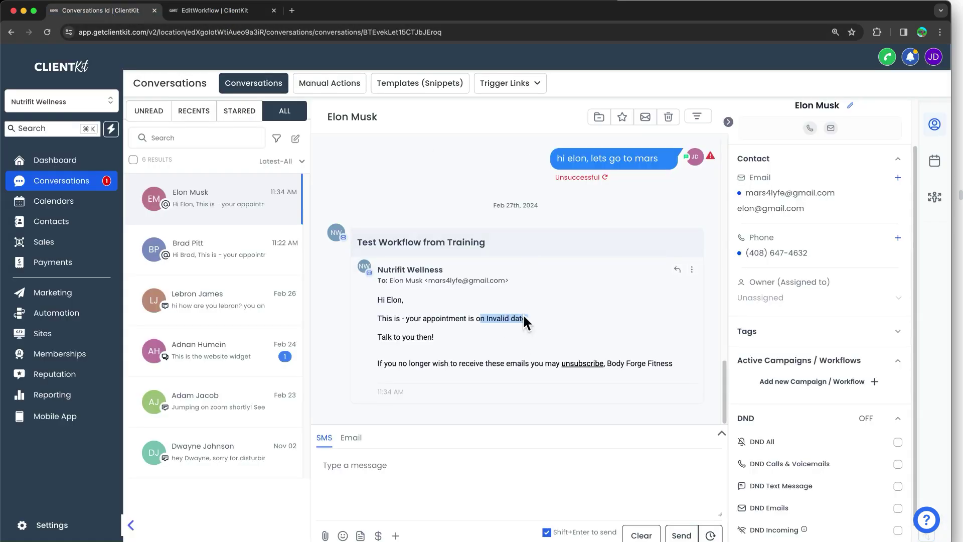
{"action": "left_click", "coordinate": [221, 10]}
{"action": "left_click", "coordinate": [448, 242]}
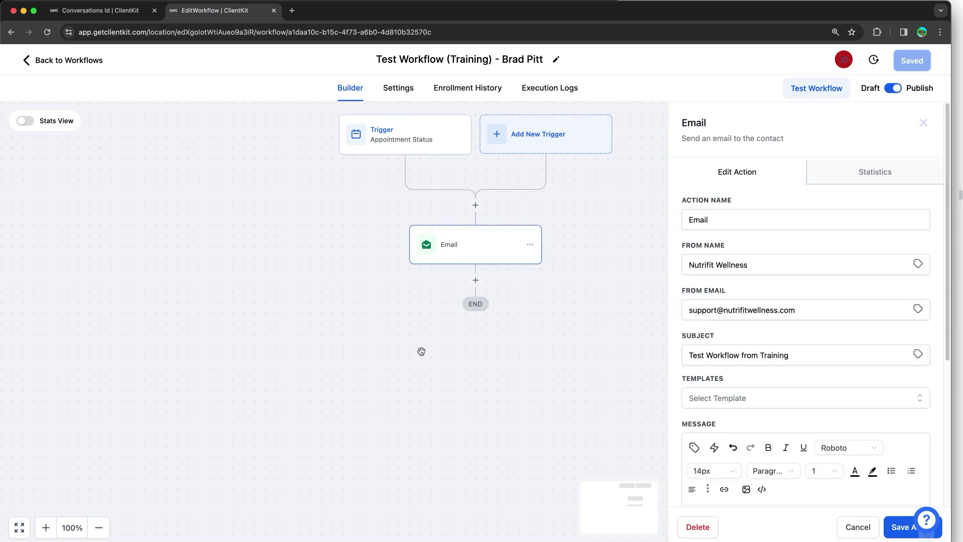
Step: Inspect the Appointment Status trigger and the list of triggers that can be added, then return to Elon Musk's conversation
{"action": "left_click", "coordinate": [410, 150]}
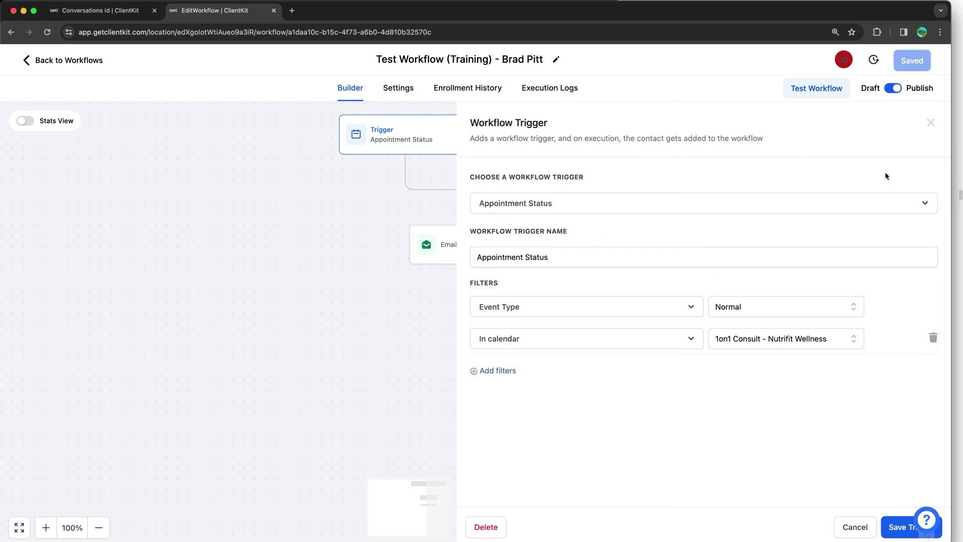
{"action": "left_click", "coordinate": [939, 119]}
{"action": "left_click", "coordinate": [557, 135]}
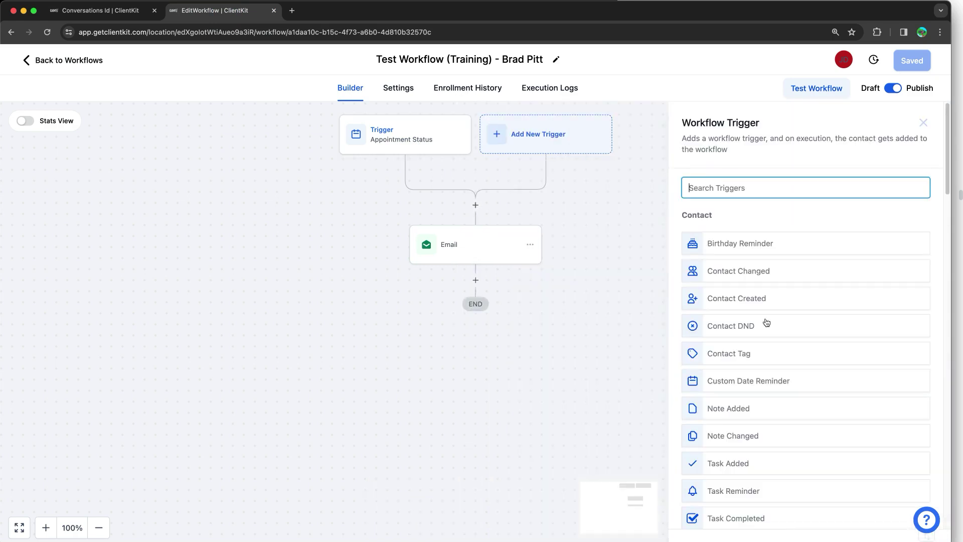
{"action": "left_click", "coordinate": [129, 11]}
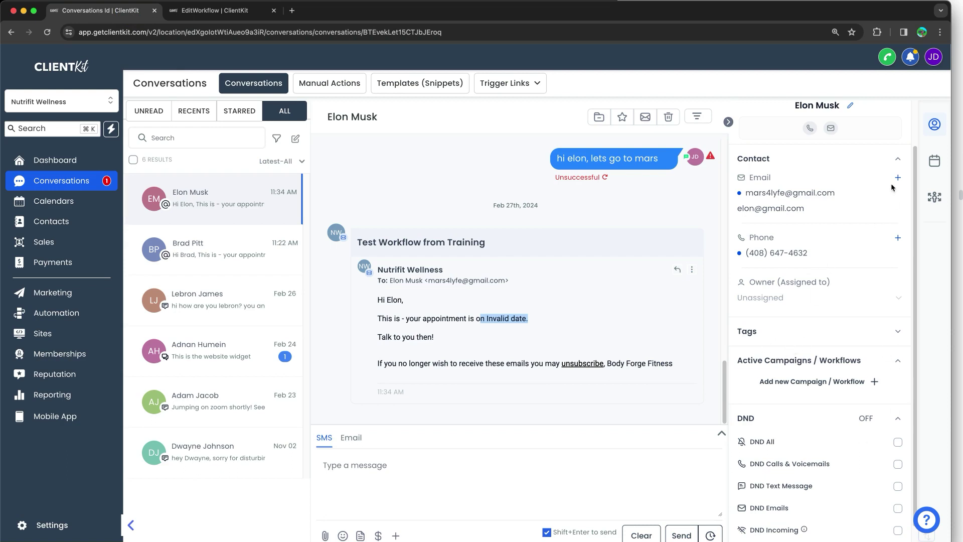
Step: Switch to the training notes, read the instructions for Method #4, By Contact Tab (manual), and return to ClientKit
{"action": "key", "text": "super+Tab"}
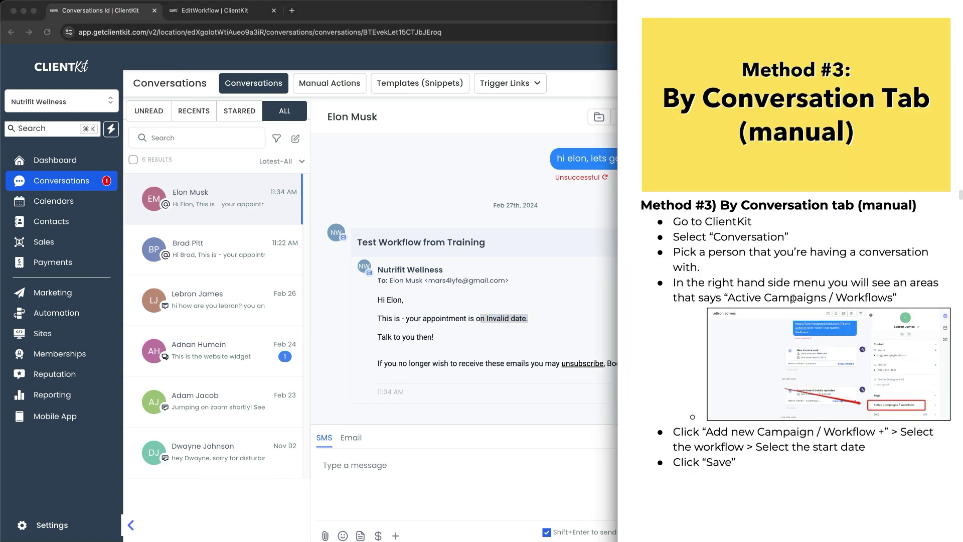
{"action": "scroll", "coordinate": [786, 319], "scroll_direction": "down", "scroll_amount": 3}
{"action": "scroll", "coordinate": [786, 319], "scroll_direction": "down", "scroll_amount": 10}
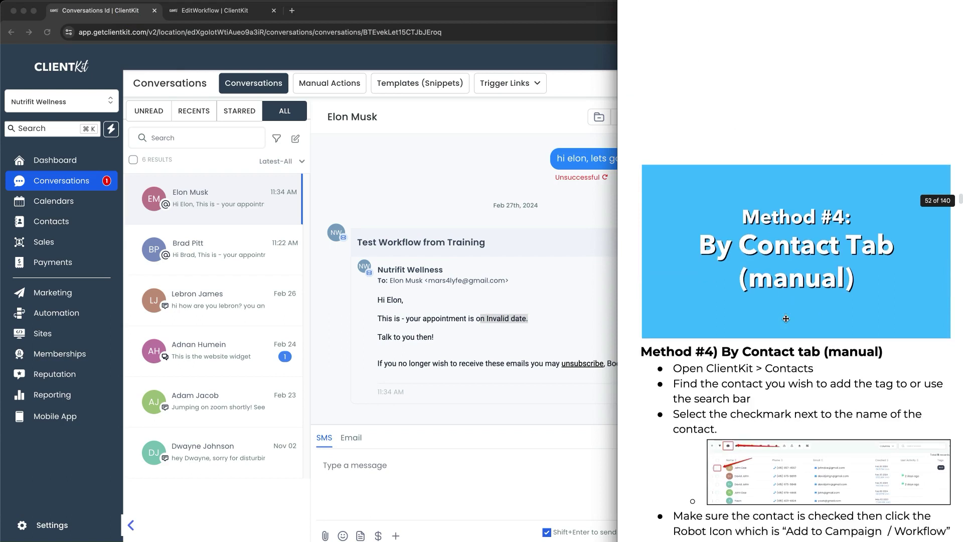
{"action": "scroll", "coordinate": [786, 319], "scroll_direction": "down", "scroll_amount": 1}
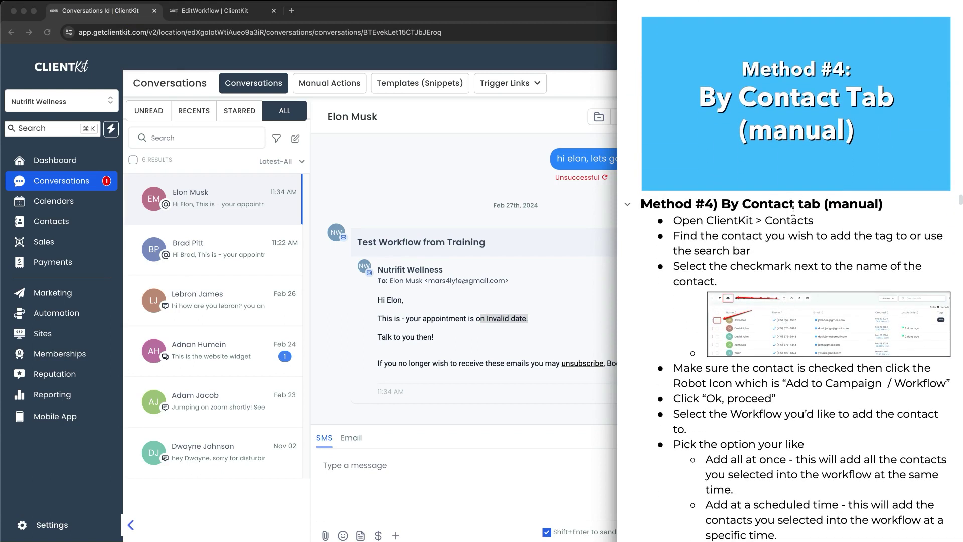
{"action": "left_click", "coordinate": [429, 195]}
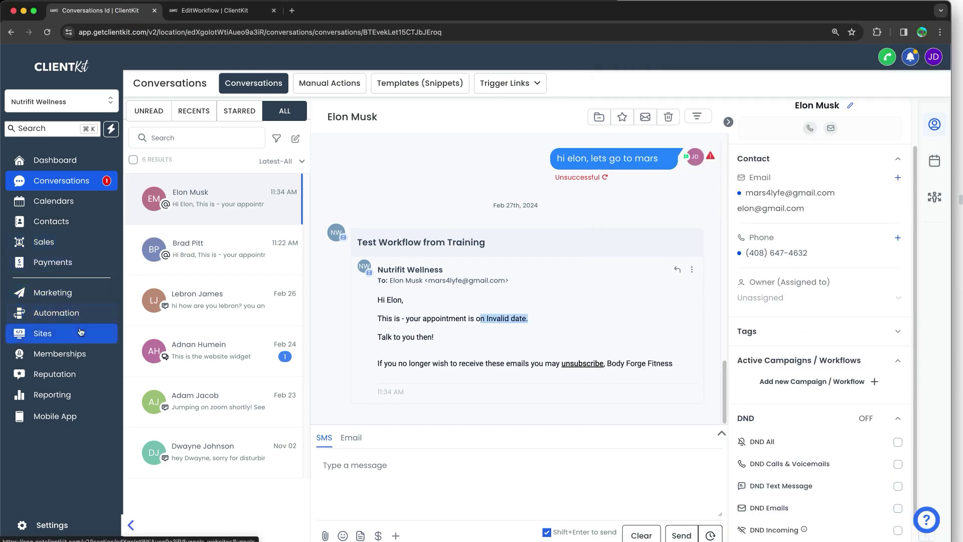
Step: Open the contact list, select Taylor Swift and start adding her to a campaign or workflow, proceeding past the bulk-action notice
{"action": "left_click", "coordinate": [72, 226]}
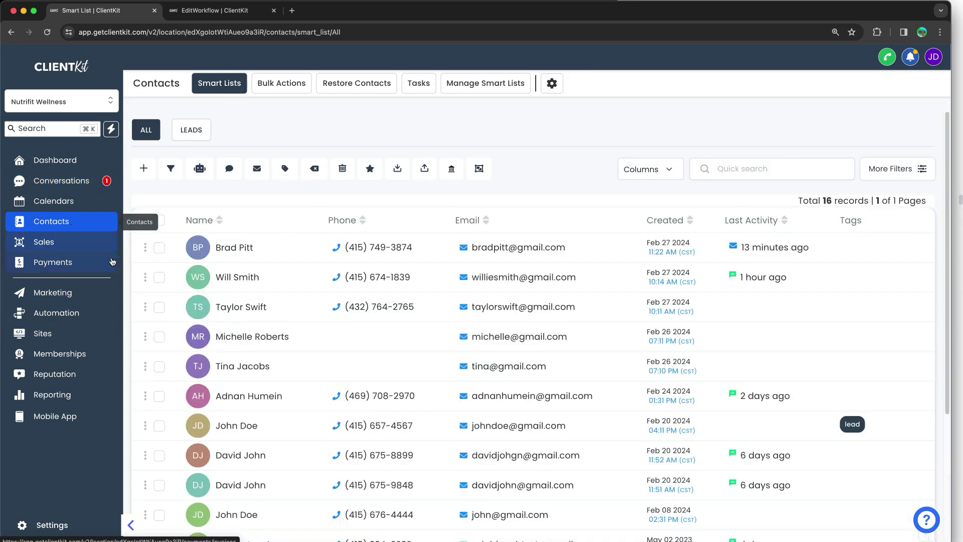
{"action": "left_click", "coordinate": [157, 308]}
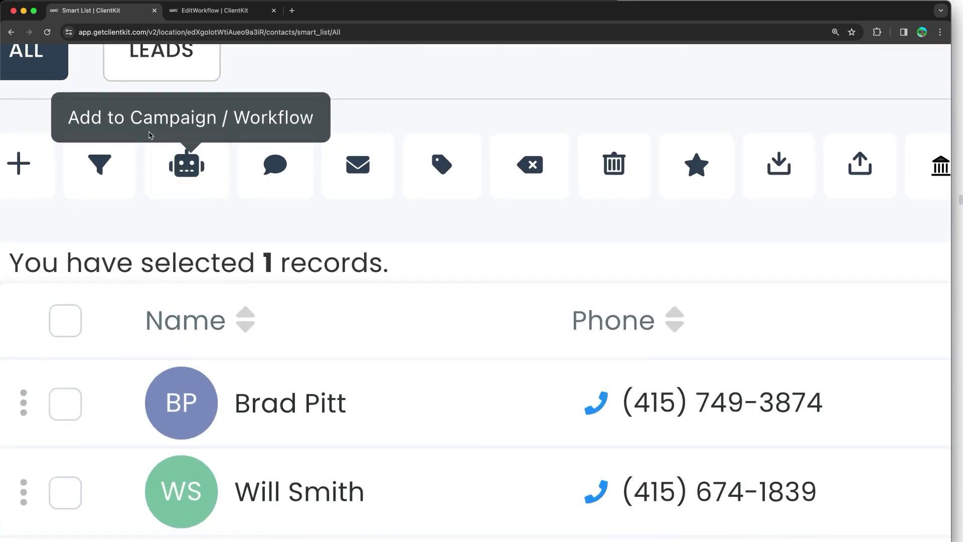
{"action": "left_click", "coordinate": [186, 166]}
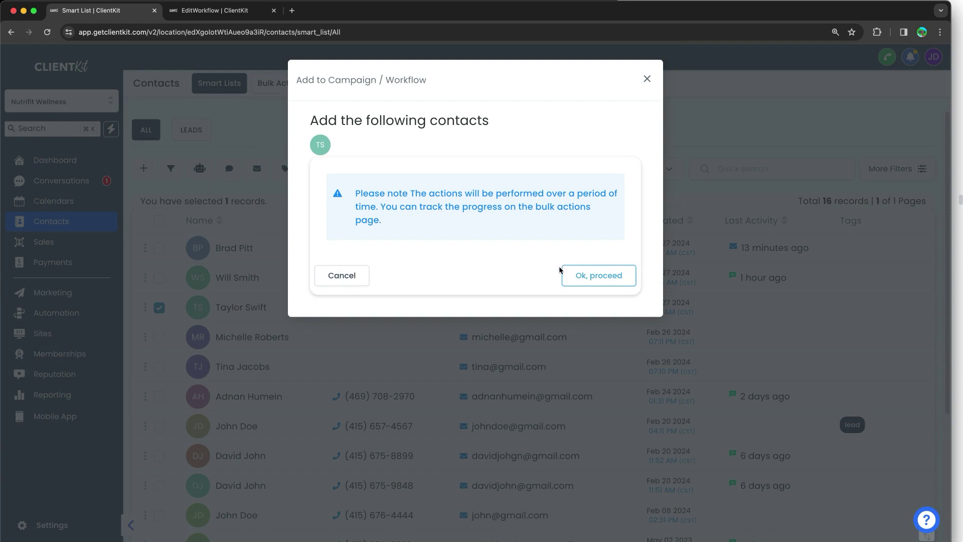
{"action": "left_click_drag", "start_coordinate": [566, 193], "coordinate": [541, 210]}
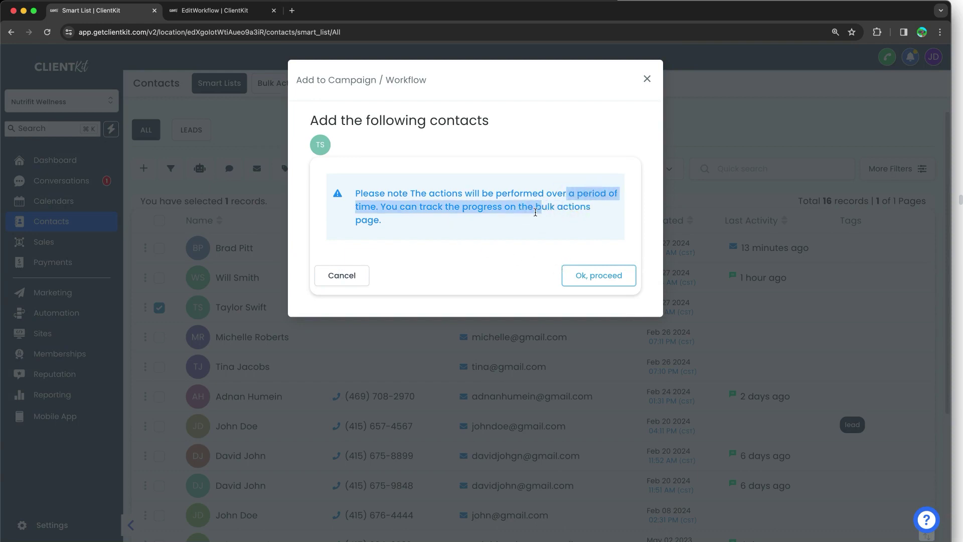
{"action": "left_click", "coordinate": [495, 195]}
{"action": "left_click", "coordinate": [599, 275]}
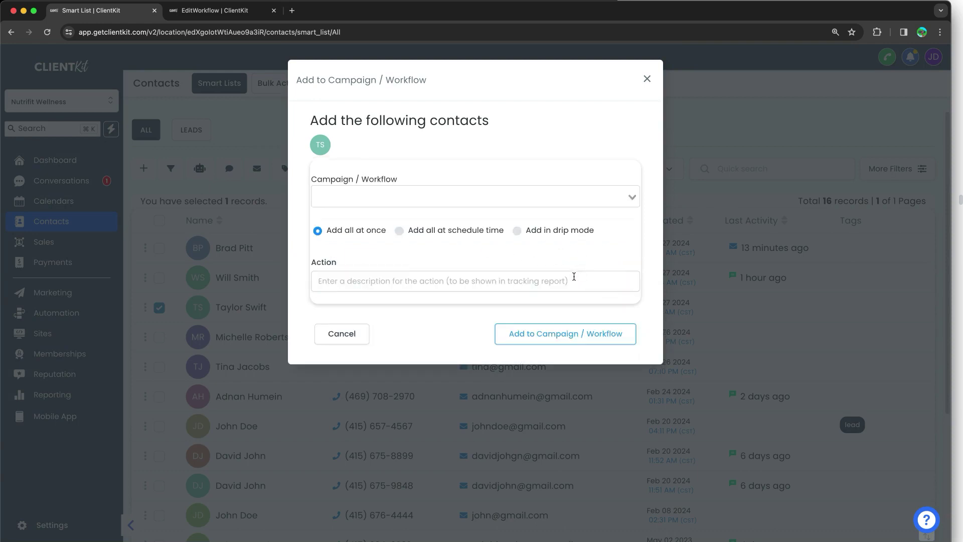
Step: Choose Test Workflow (Training) - Brad Pitt as the target workflow, and close the dialog without adding the contact
{"action": "left_click", "coordinate": [384, 197]}
{"action": "left_click", "coordinate": [404, 248]}
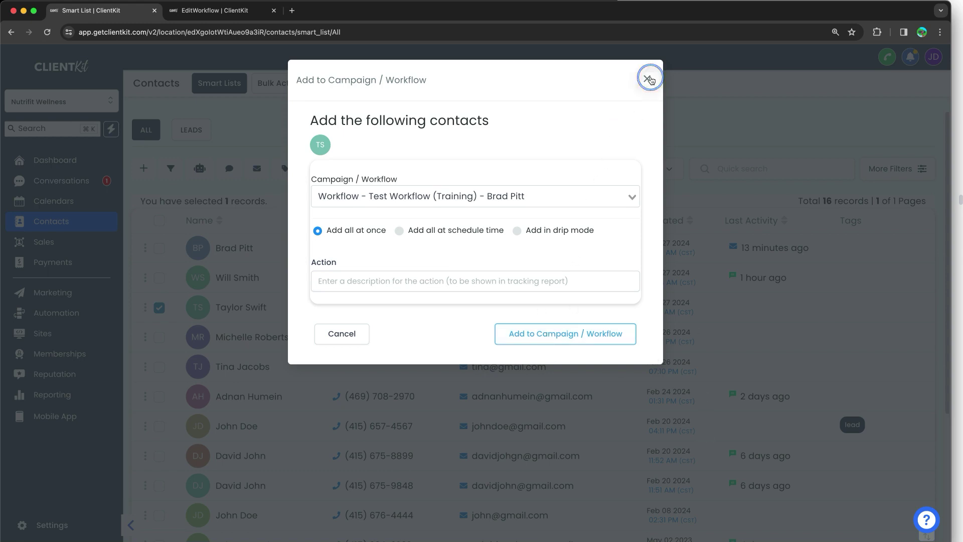
{"action": "left_click", "coordinate": [647, 78]}
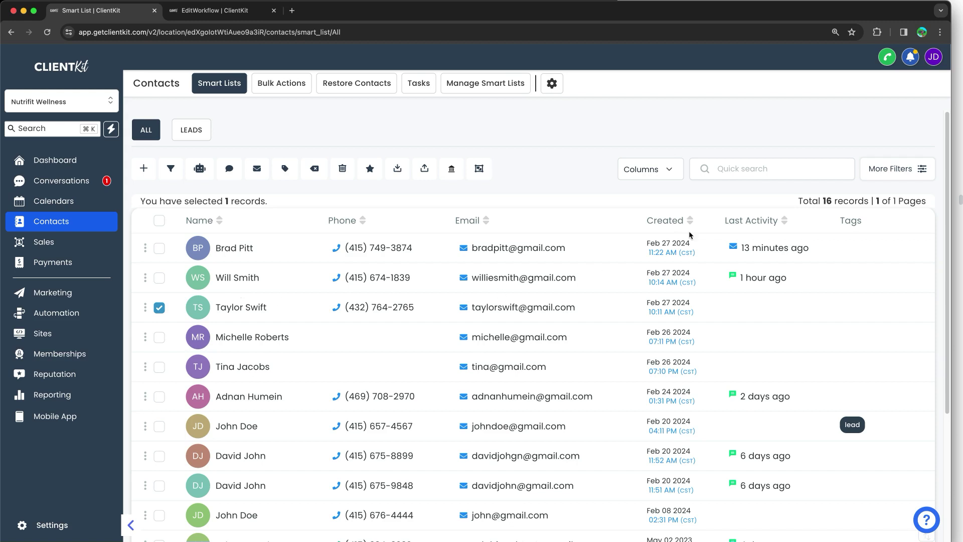
Step: Switch to the training notes and read the section on which method to use, through the This is a Community illustration
{"action": "left_click", "coordinate": [890, 0]}
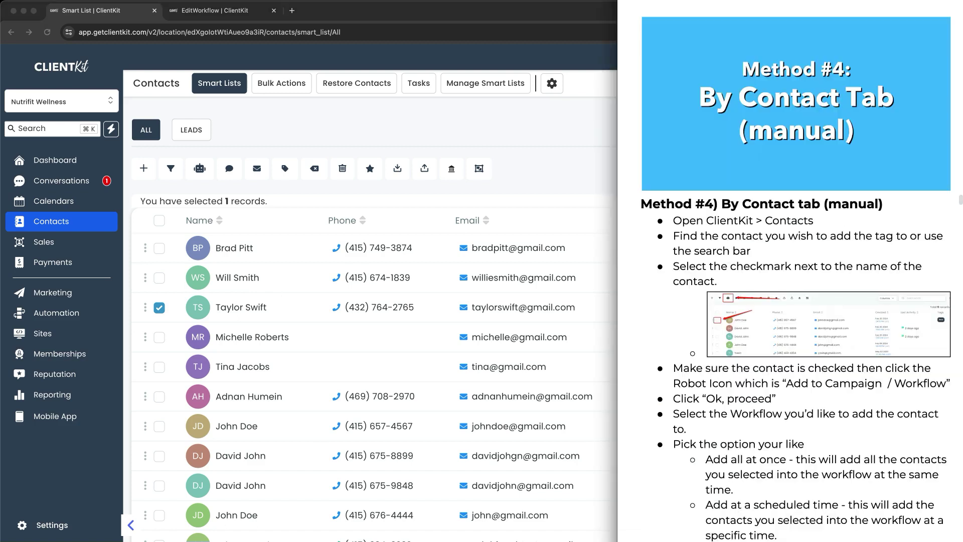
{"action": "scroll", "coordinate": [792, 214], "scroll_direction": "down", "scroll_amount": 12}
{"action": "scroll", "coordinate": [793, 213], "scroll_direction": "down", "scroll_amount": 4}
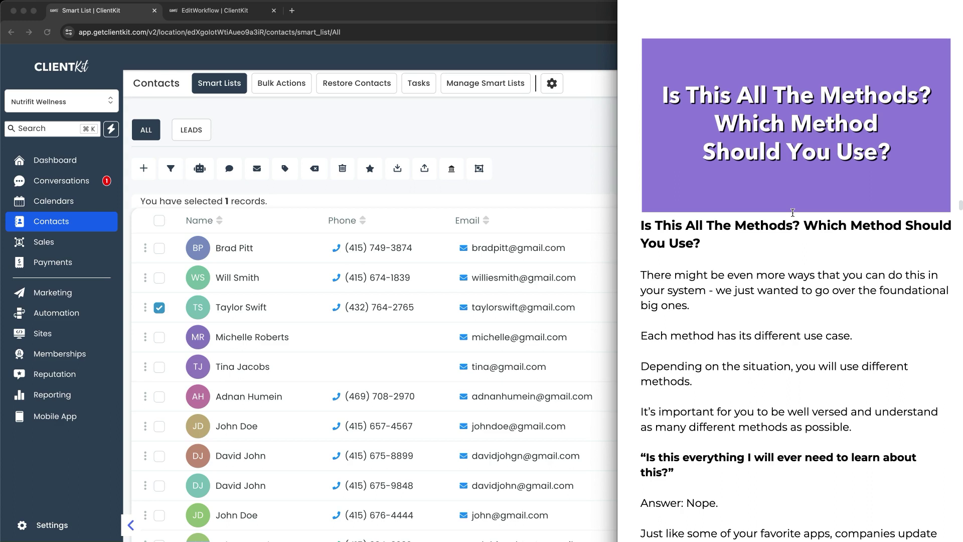
{"action": "scroll", "coordinate": [812, 225], "scroll_direction": "down", "scroll_amount": 1}
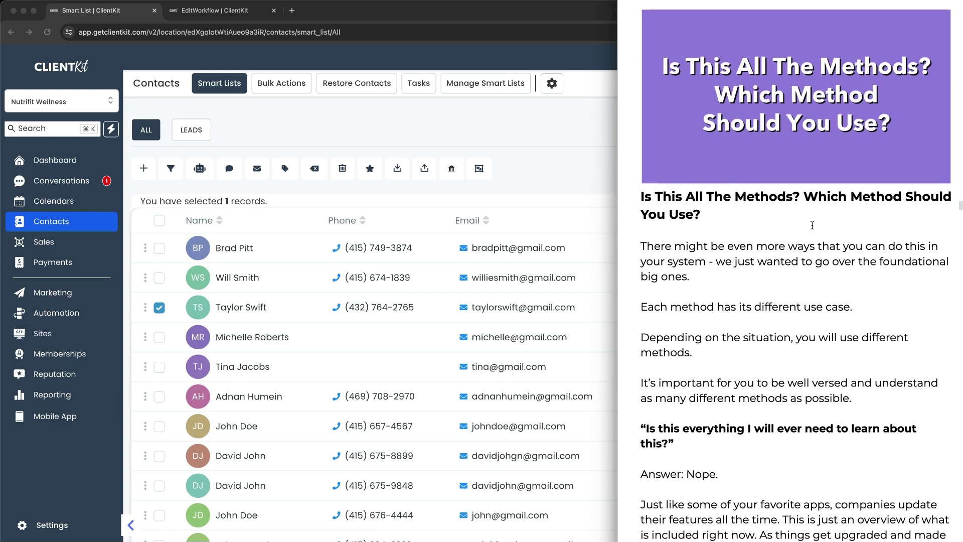
{"action": "scroll", "coordinate": [812, 225], "scroll_direction": "down", "scroll_amount": 10}
{"action": "scroll", "coordinate": [812, 225], "scroll_direction": "down", "scroll_amount": 4}
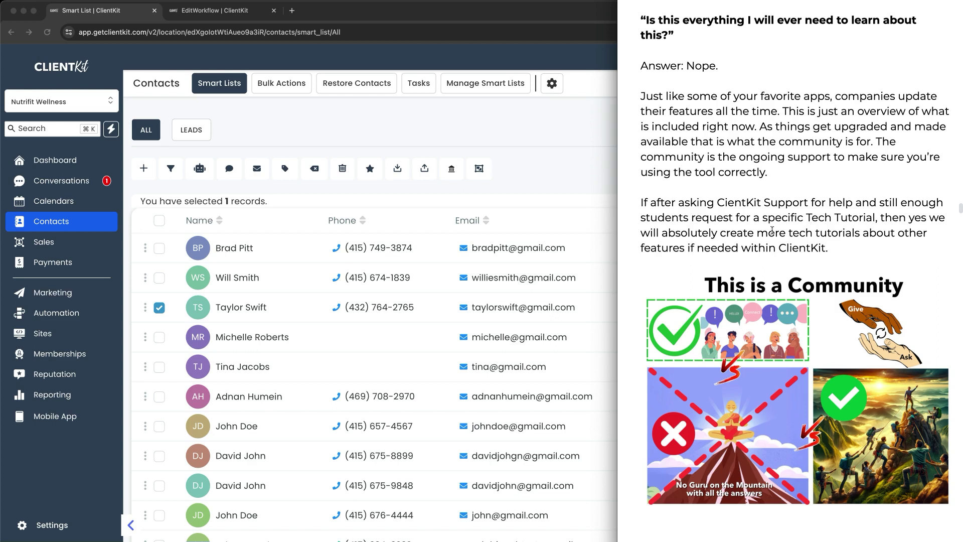
{"action": "left_click_drag", "start_coordinate": [932, 363], "coordinate": [919, 350]}
{"action": "left_click_drag", "start_coordinate": [885, 288], "coordinate": [918, 302]}
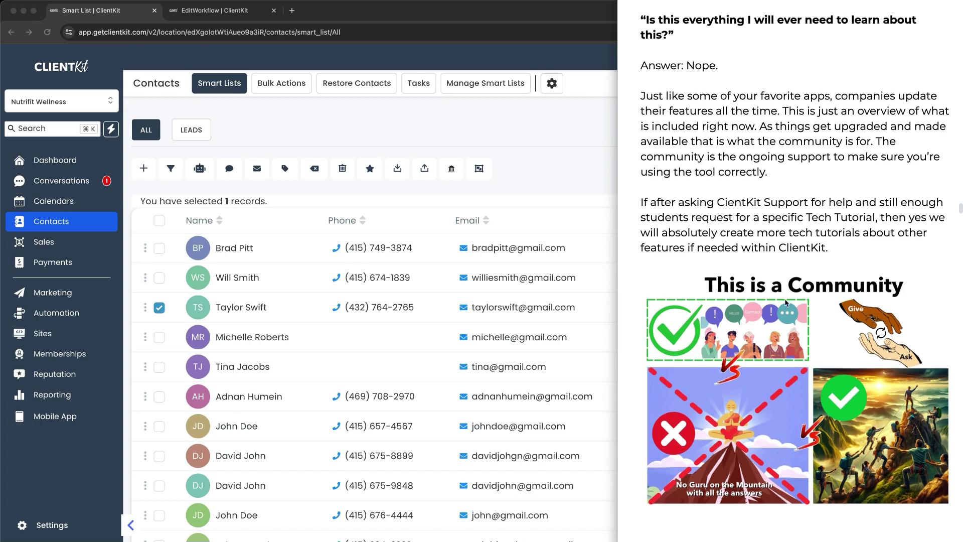
Step: Read the Test With Yourself: Manage Automations section, its learning diagrams and the closing recap of the four methods
{"action": "scroll", "coordinate": [782, 306], "scroll_direction": "down", "scroll_amount": 12}
{"action": "scroll", "coordinate": [785, 303], "scroll_direction": "down", "scroll_amount": 3}
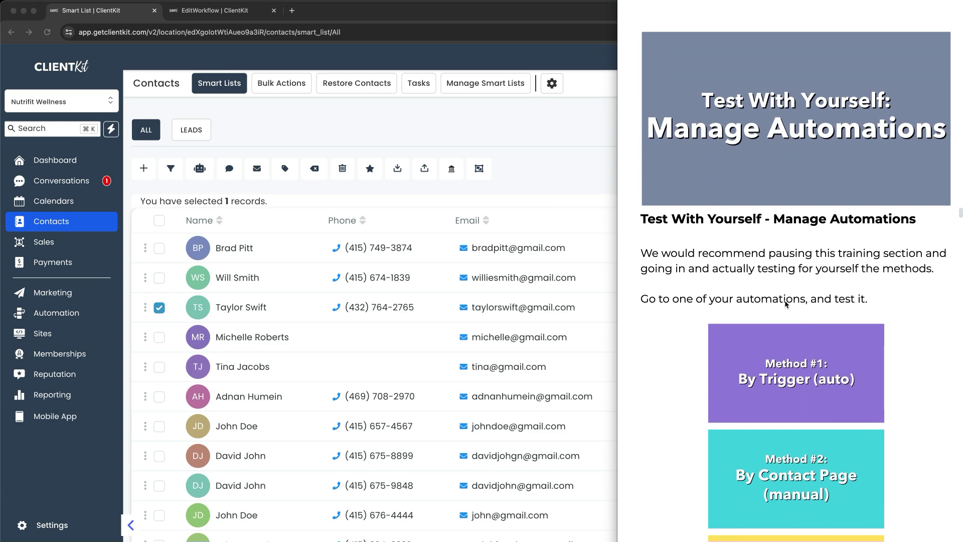
{"action": "scroll", "coordinate": [786, 304], "scroll_direction": "down", "scroll_amount": 5}
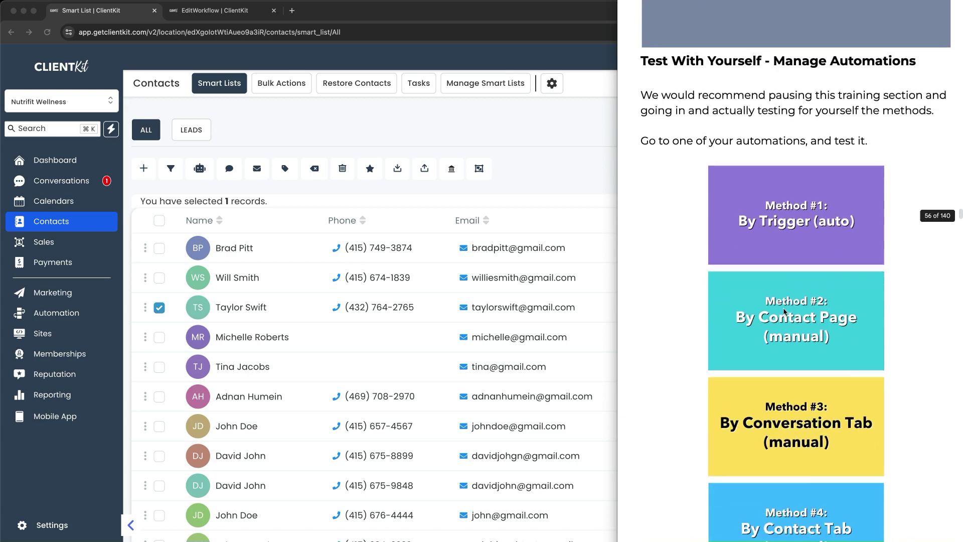
{"action": "scroll", "coordinate": [785, 311], "scroll_direction": "down", "scroll_amount": 10}
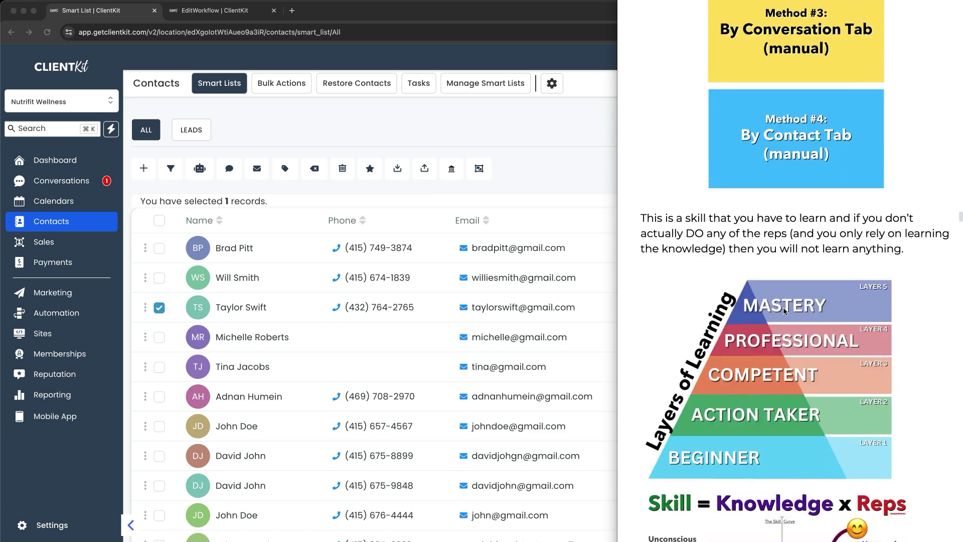
{"action": "scroll", "coordinate": [783, 307], "scroll_direction": "down", "scroll_amount": 1}
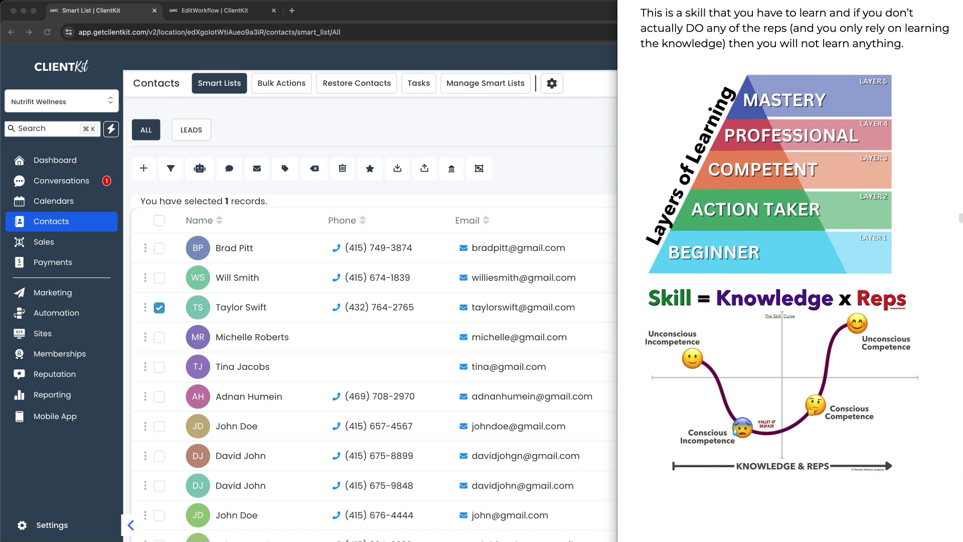
{"action": "scroll", "coordinate": [807, 386], "scroll_direction": "down", "scroll_amount": 12}
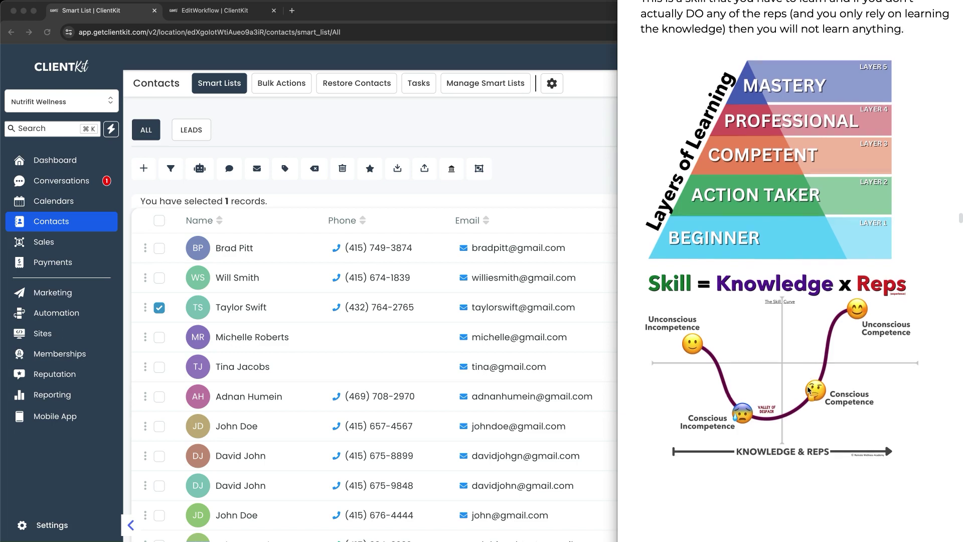
{"action": "scroll", "coordinate": [807, 390], "scroll_direction": "down", "scroll_amount": 5}
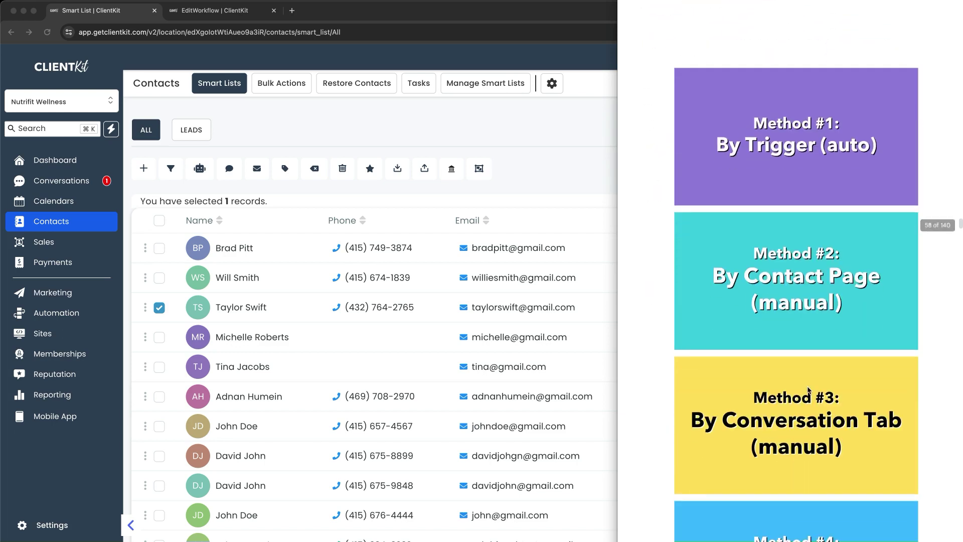
{"action": "scroll", "coordinate": [808, 389], "scroll_direction": "down", "scroll_amount": 3}
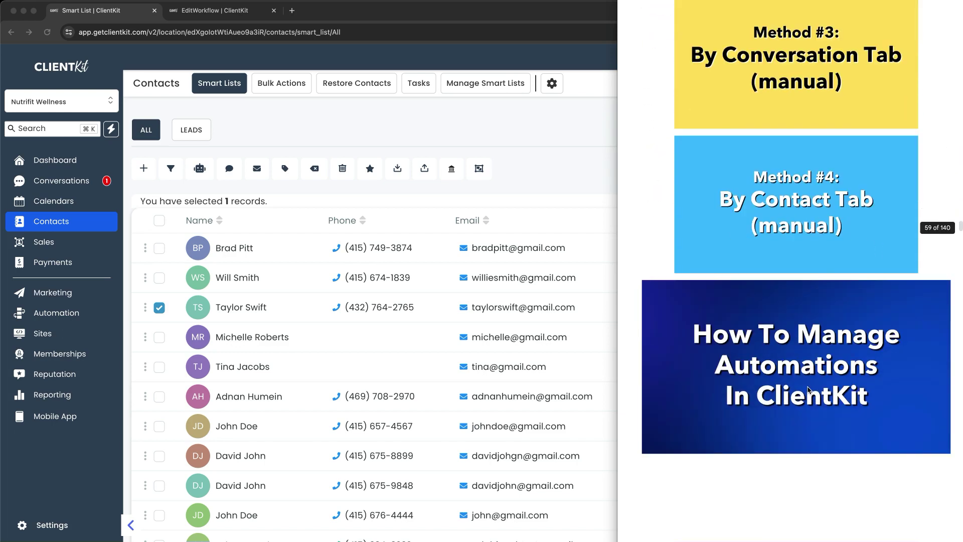